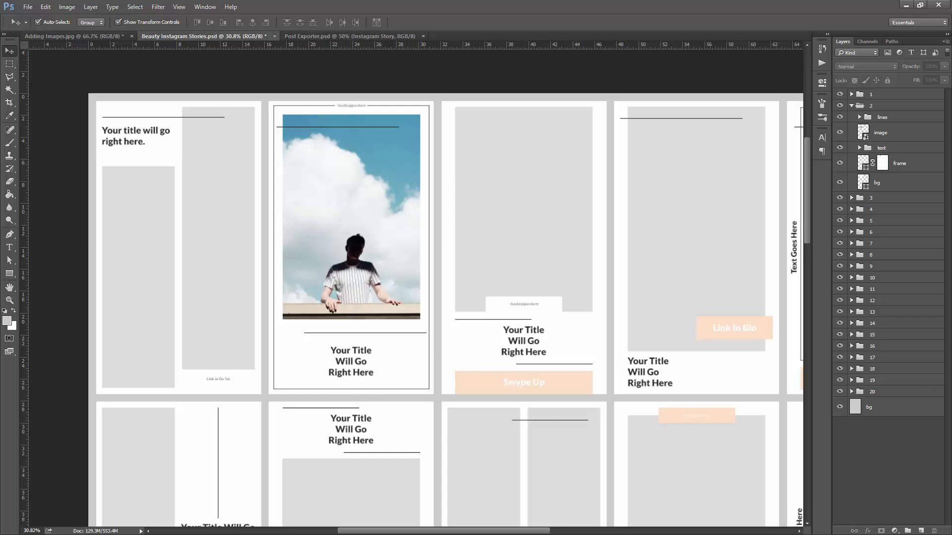
Open Read Me.pdf from the Beauty Instagram Stories folder and try its first free-font link, dismissing the connection request.
{"action": "key", "text": "alt+Tab"}
{"action": "double_click", "coordinate": [443, 154]}
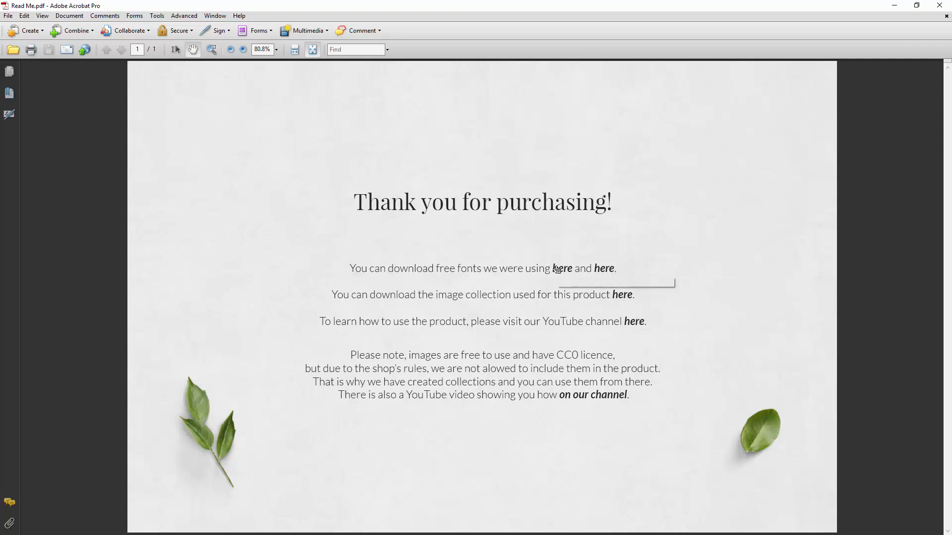
{"action": "left_click", "coordinate": [558, 269]}
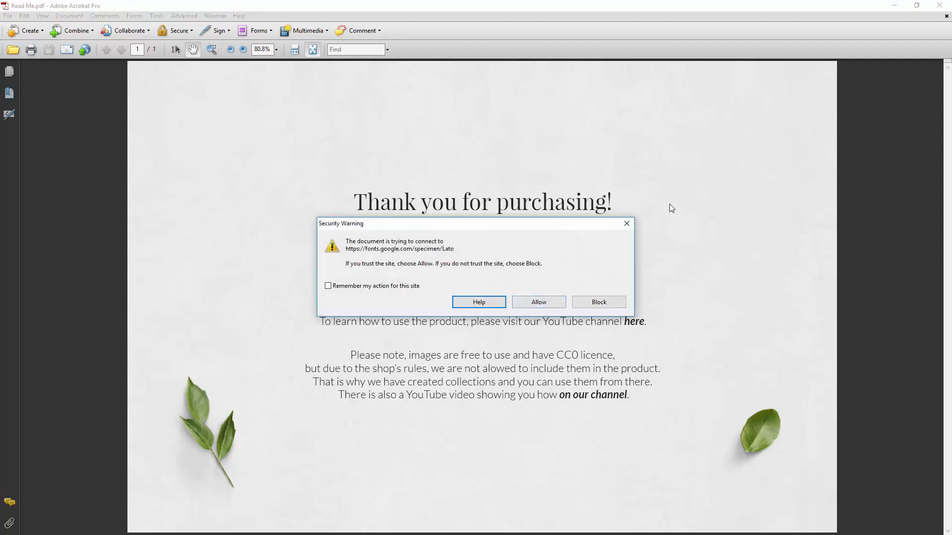
{"action": "left_click", "coordinate": [634, 223]}
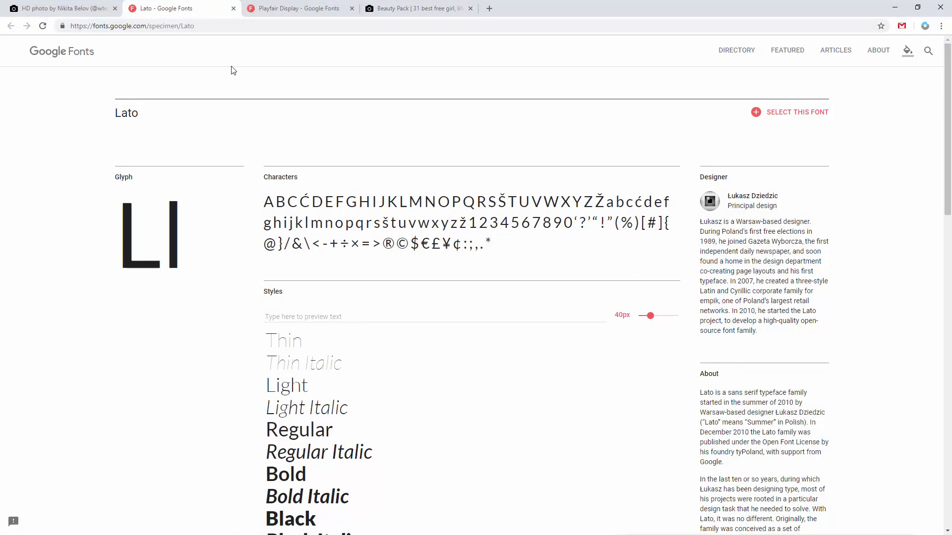
Look through the browser pages for the Beauty Pack photo collection and the Lato and Playfair Display fonts.
{"action": "left_click", "coordinate": [375, 5]}
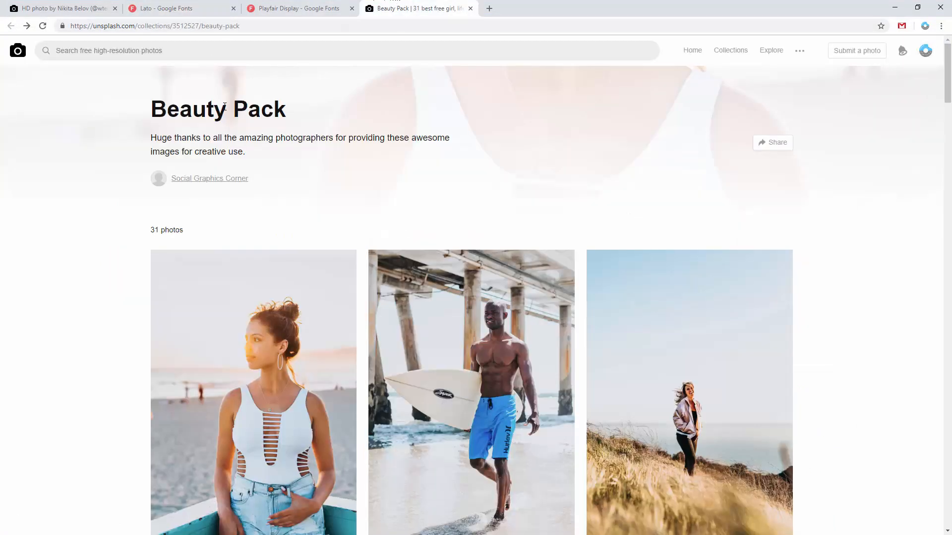
{"action": "left_click", "coordinate": [218, 7]}
{"action": "left_click", "coordinate": [426, 7]}
{"action": "left_click", "coordinate": [172, 9]}
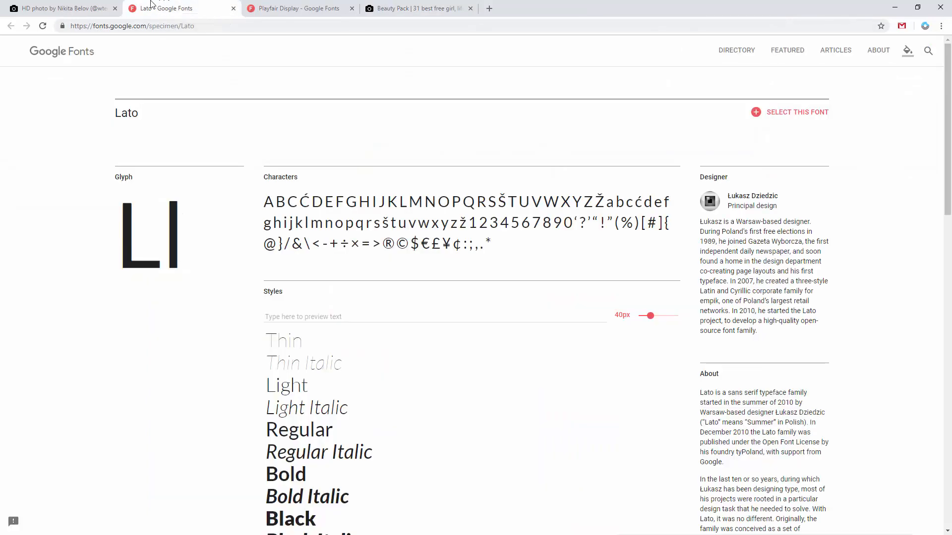
{"action": "left_click", "coordinate": [321, 10]}
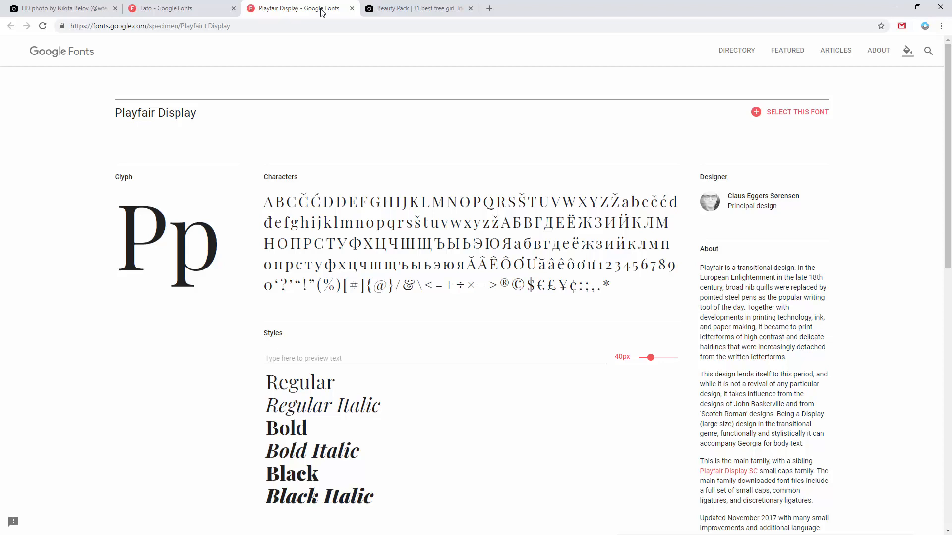
{"action": "left_click", "coordinate": [197, 6]}
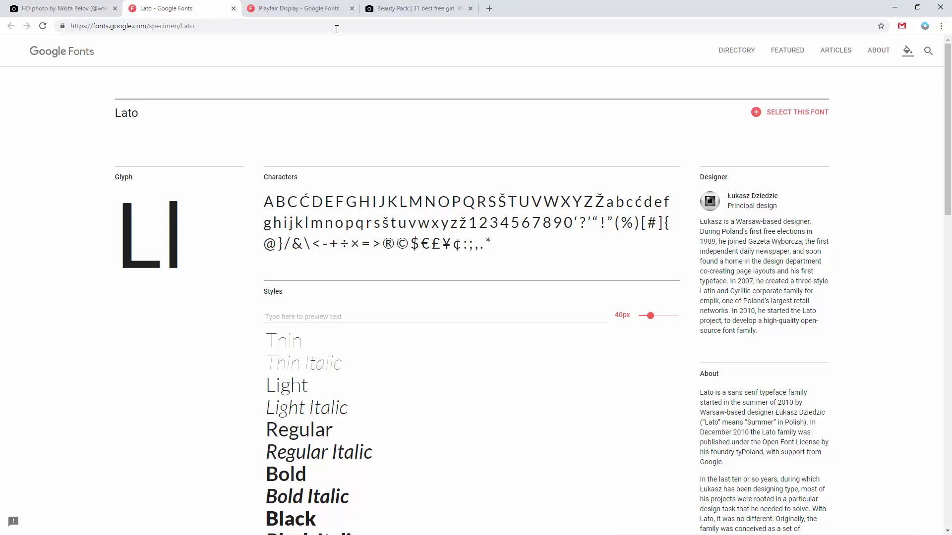
Select the Lato and Playfair Display font families on their Google Fonts pages.
{"action": "left_click", "coordinate": [778, 113]}
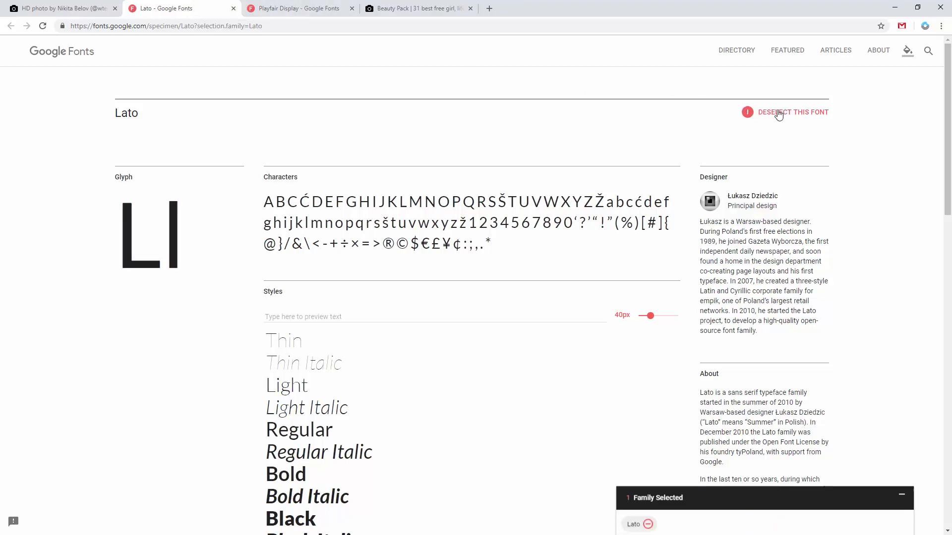
{"action": "left_click", "coordinate": [280, 9]}
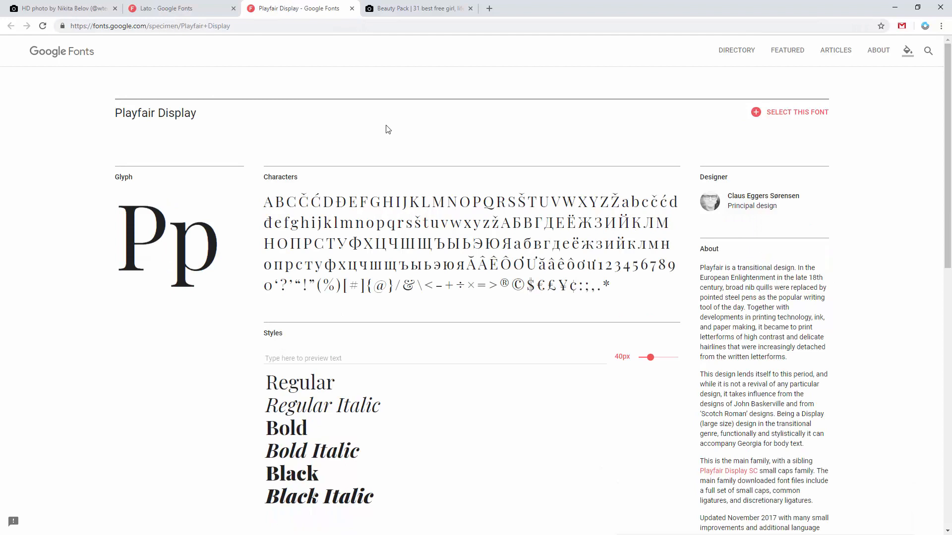
{"action": "left_click", "coordinate": [782, 117]}
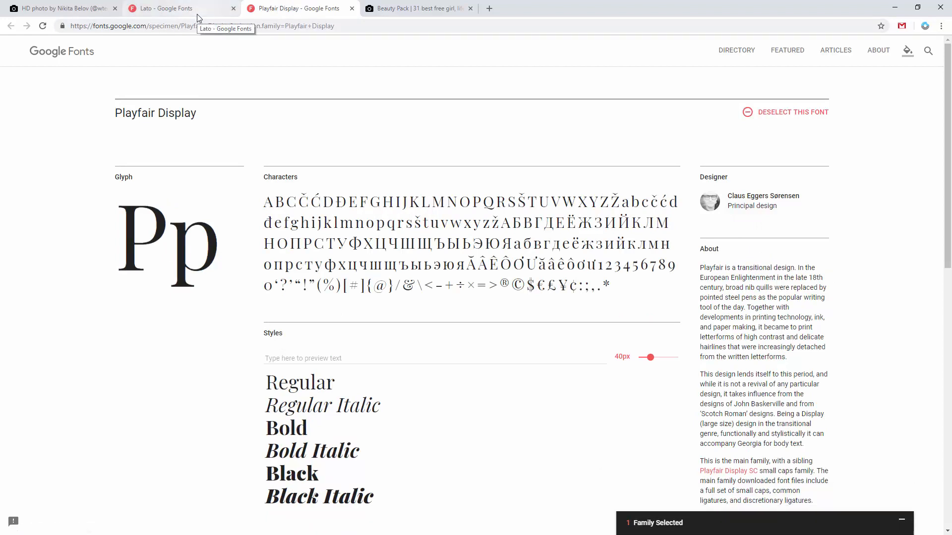
{"action": "left_click", "coordinate": [46, 27]}
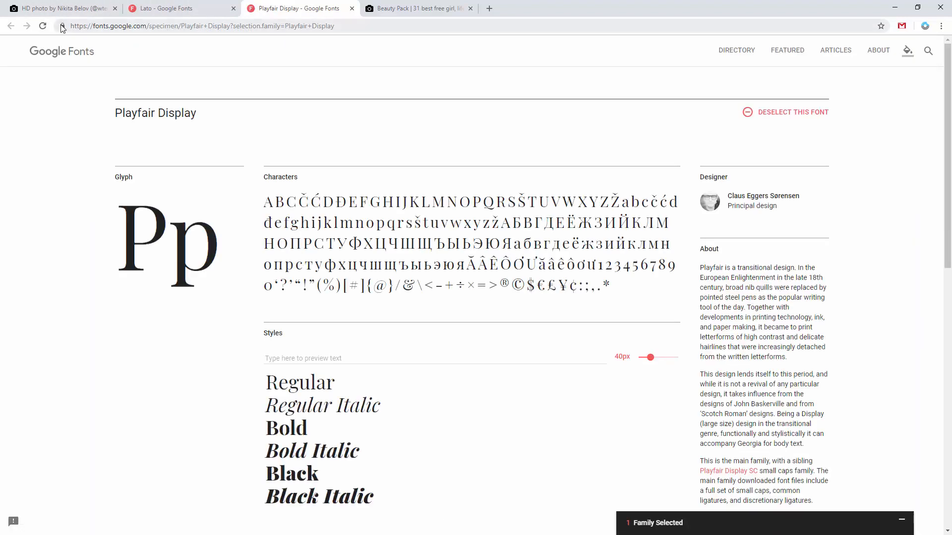
Examine the download option in the selected-family details for Playfair Display and Lato.
{"action": "left_click", "coordinate": [686, 530]}
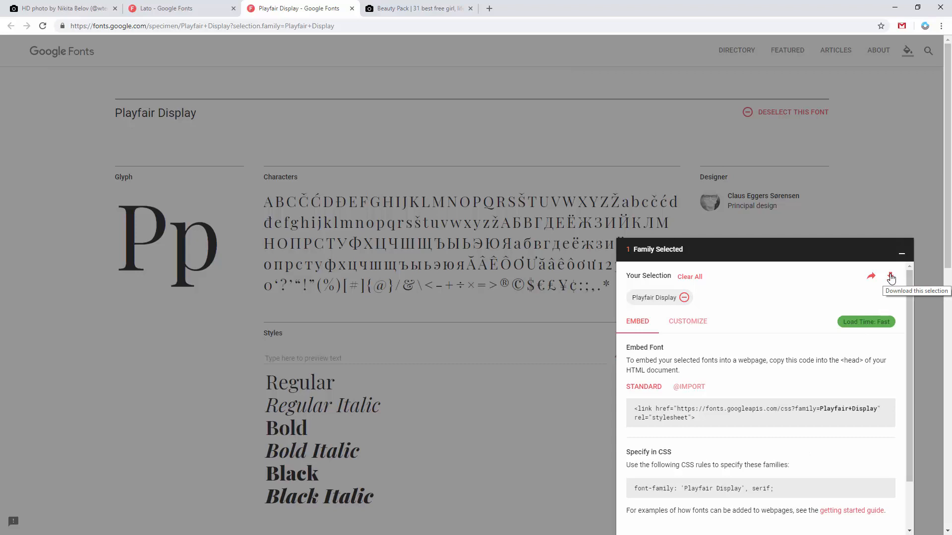
{"action": "left_click", "coordinate": [179, 8]}
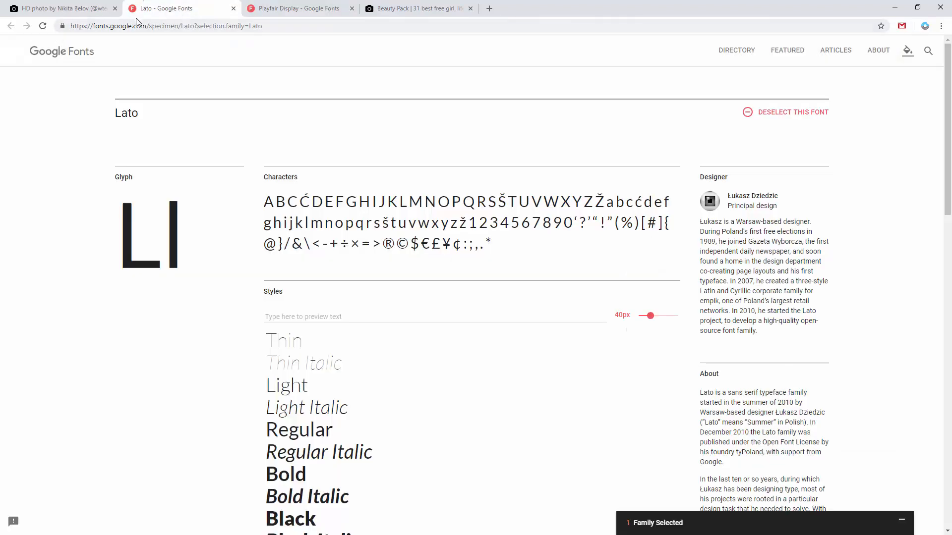
{"action": "left_click", "coordinate": [710, 524]}
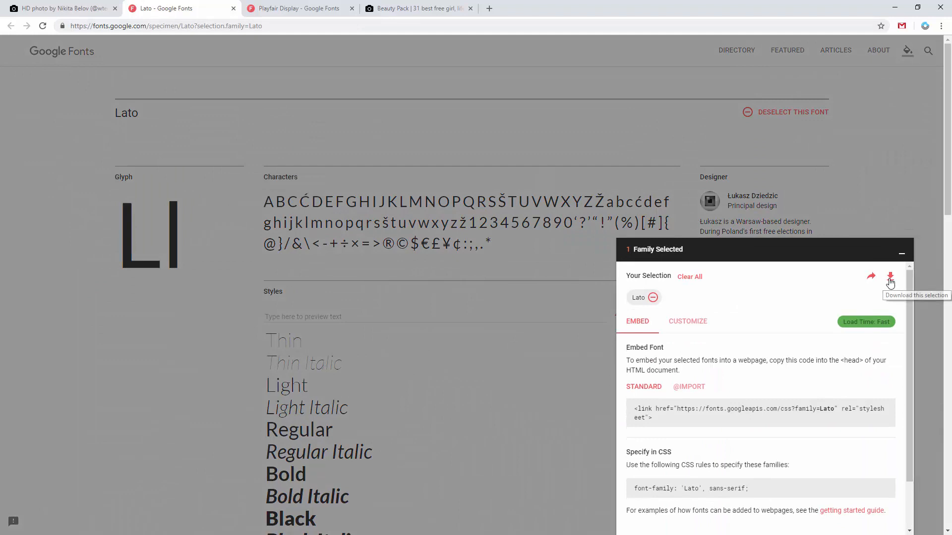
{"action": "left_click", "coordinate": [902, 253]}
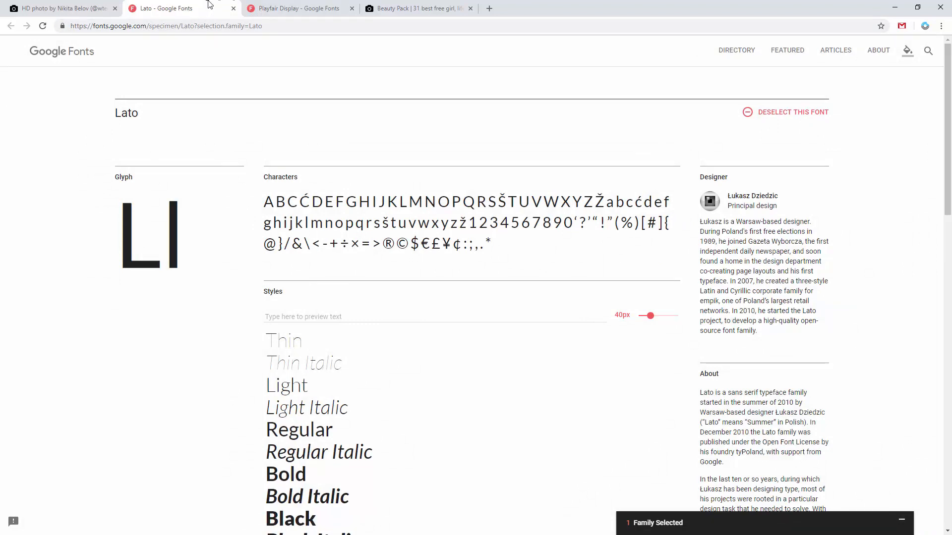
Put away the browser, PDF and folder windows and return to Beauty Instagram Stories.psd in Photoshop.
{"action": "left_click", "coordinate": [896, 8]}
{"action": "left_click", "coordinate": [895, 7]}
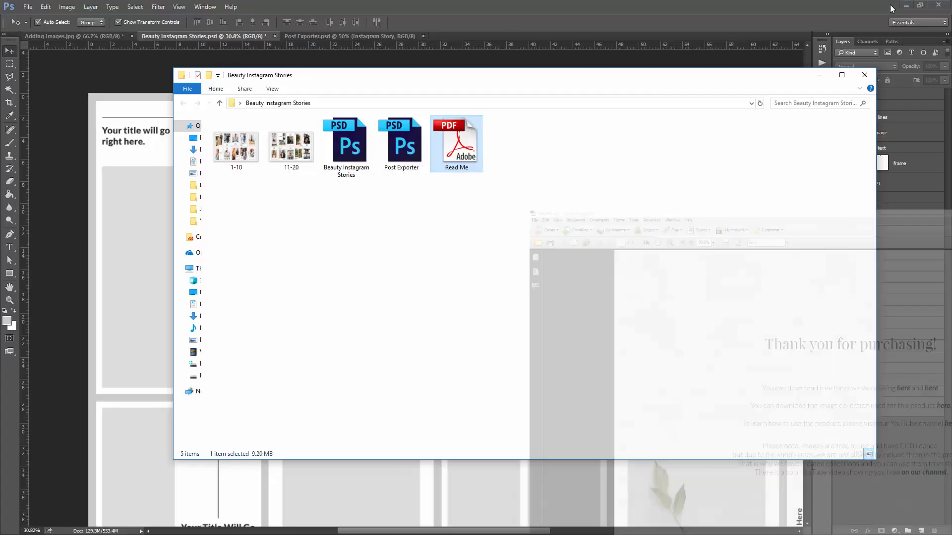
{"action": "left_click", "coordinate": [385, 1]}
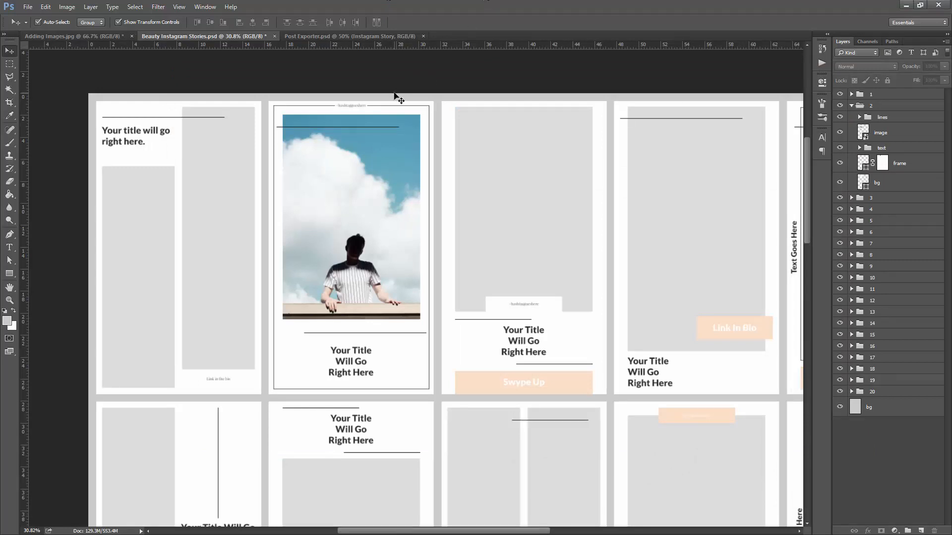
Check the font settings and text colour of the title in the second story with the Type tool.
{"action": "left_click", "coordinate": [9, 247]}
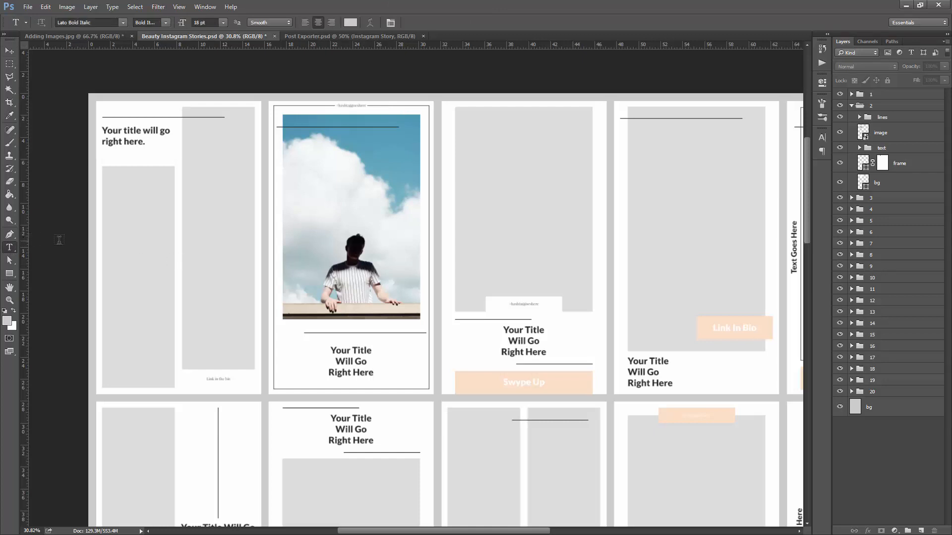
{"action": "left_click", "coordinate": [361, 358]}
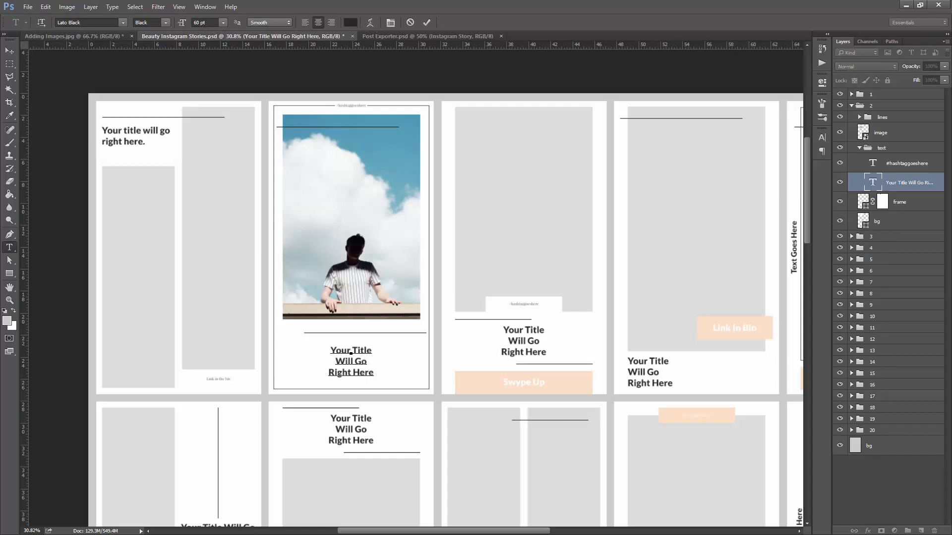
{"action": "left_click", "coordinate": [350, 23]}
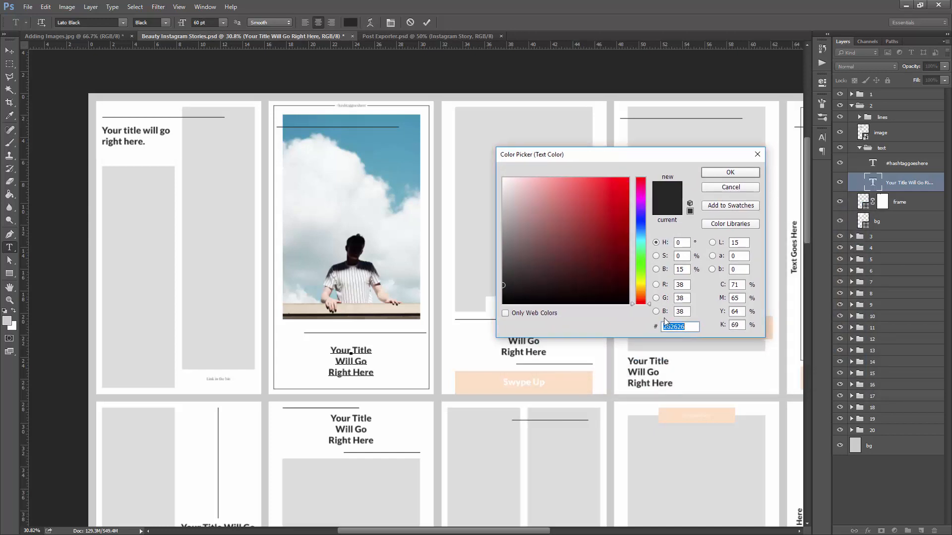
{"action": "left_click", "coordinate": [725, 174]}
Try to set the #hashtaggoeshere text at the top of the second story to 24 pt, checking its text colour.
{"action": "left_click", "coordinate": [905, 164]}
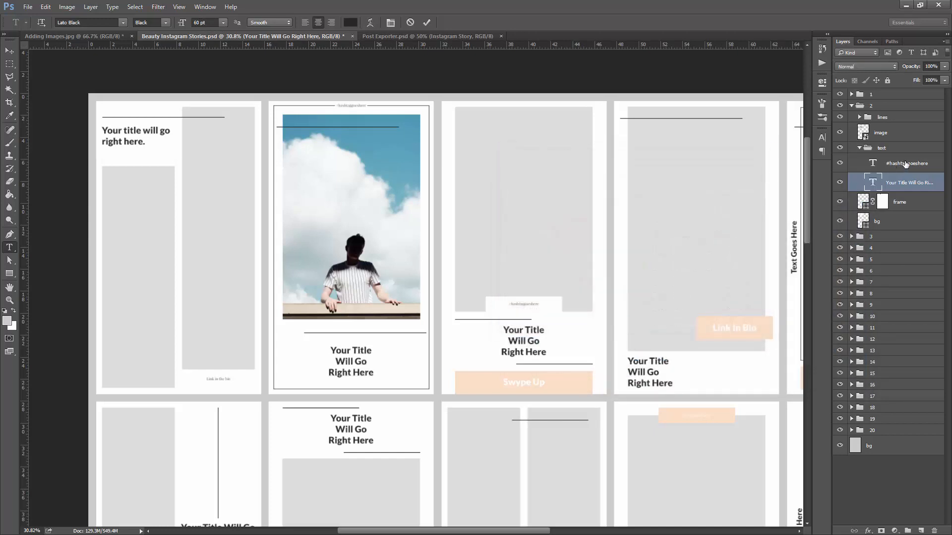
{"action": "left_click", "coordinate": [898, 166]}
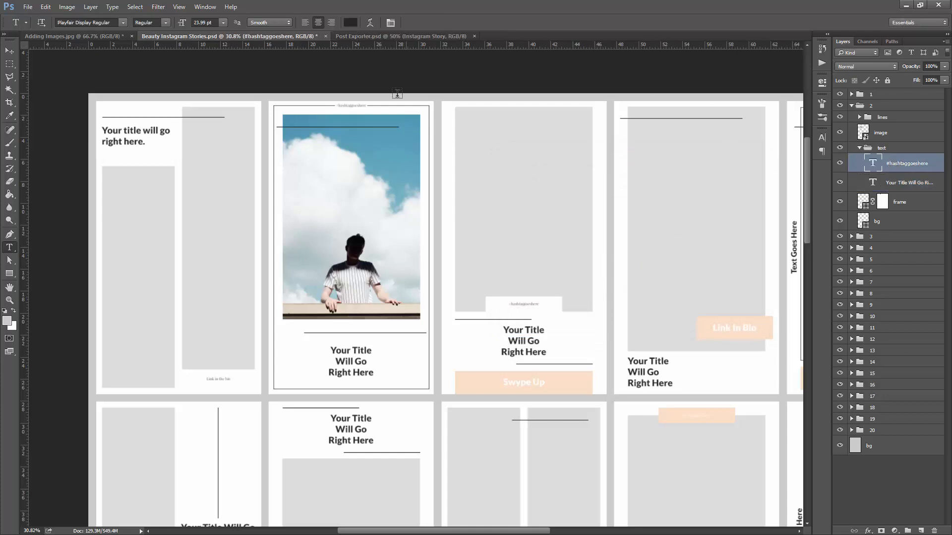
{"action": "scroll", "coordinate": [361, 95], "scroll_direction": "up", "scroll_amount": 2}
{"action": "scroll", "coordinate": [361, 95], "scroll_direction": "up", "scroll_amount": 5}
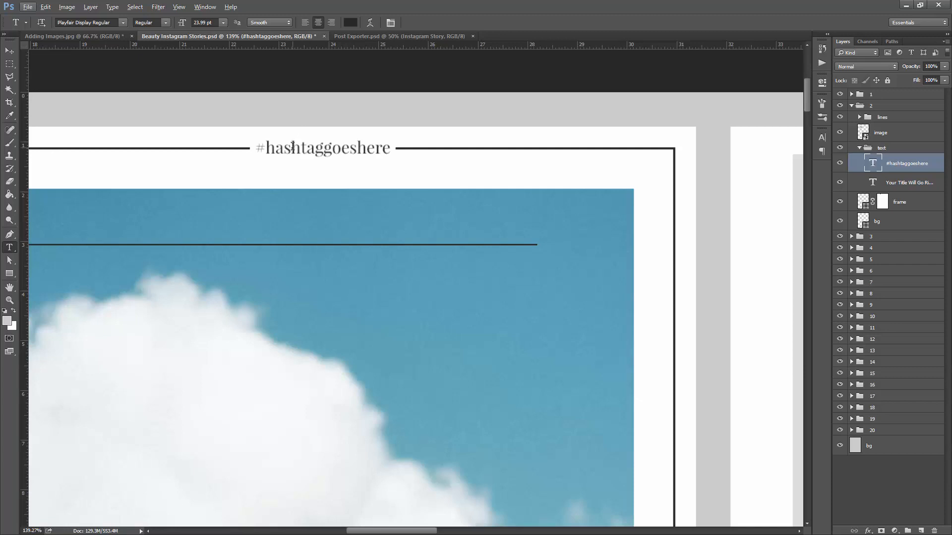
{"action": "left_click", "coordinate": [293, 147]}
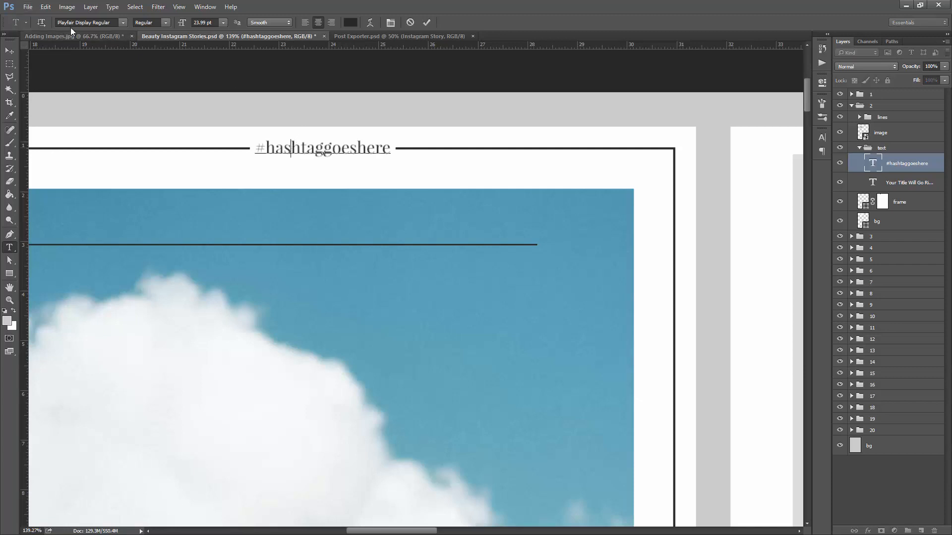
{"action": "left_click", "coordinate": [223, 23]}
{"action": "left_click", "coordinate": [223, 136]}
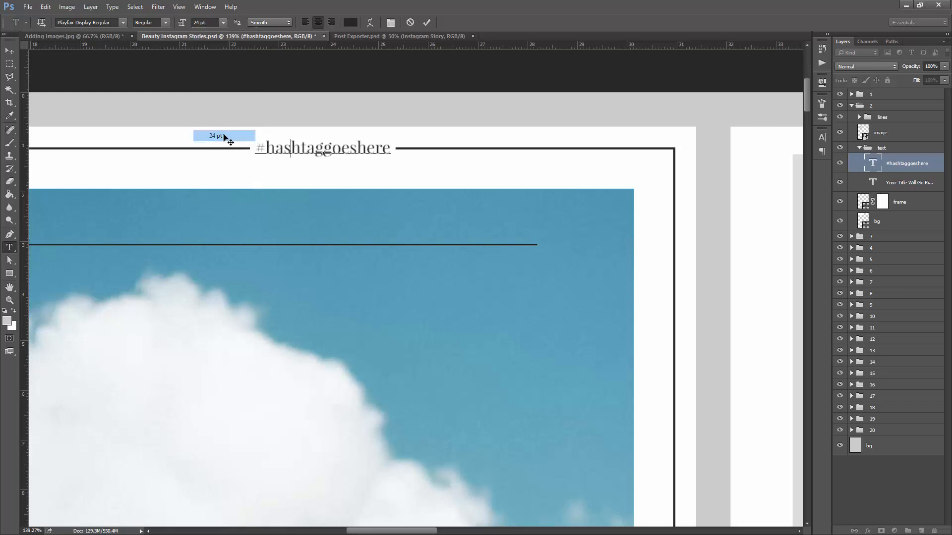
{"action": "left_click", "coordinate": [350, 23]}
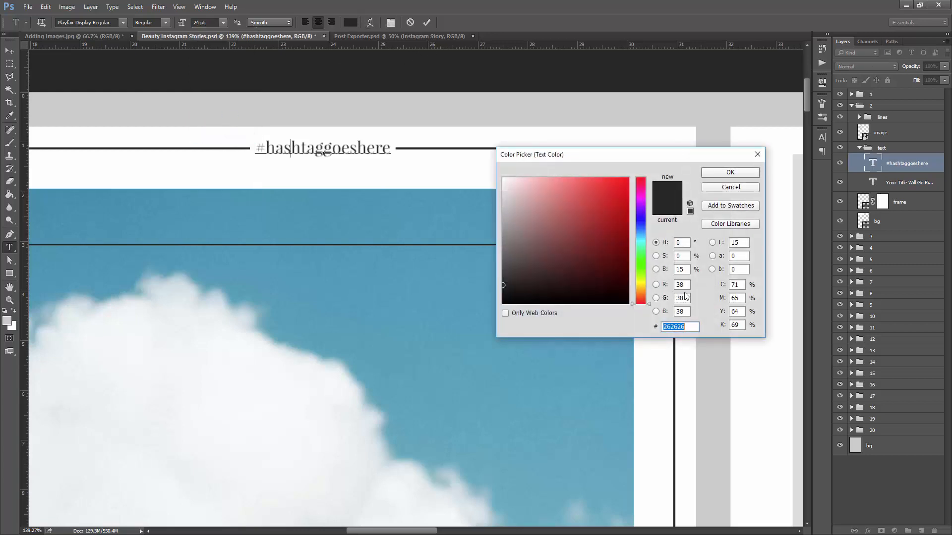
{"action": "left_click", "coordinate": [752, 172]}
{"action": "left_click", "coordinate": [426, 23]}
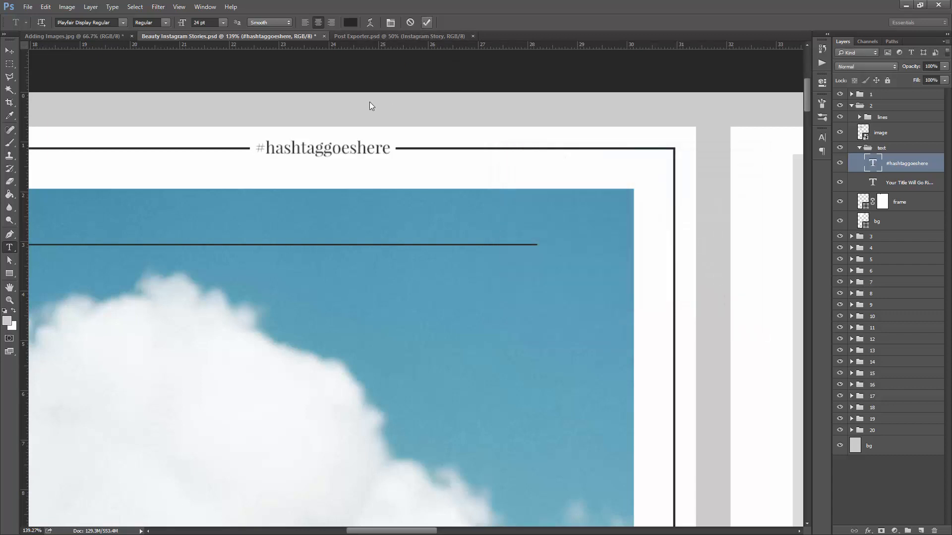
{"action": "scroll", "coordinate": [443, 25], "scroll_direction": "down", "scroll_amount": 1}
{"action": "scroll", "coordinate": [352, 124], "scroll_direction": "down", "scroll_amount": 8}
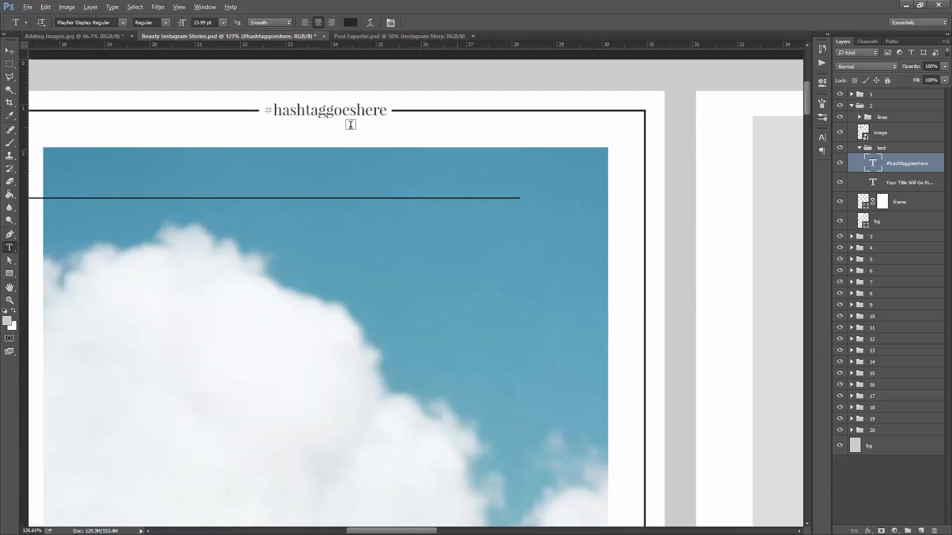
{"action": "scroll", "coordinate": [357, 128], "scroll_direction": "up", "scroll_amount": 5}
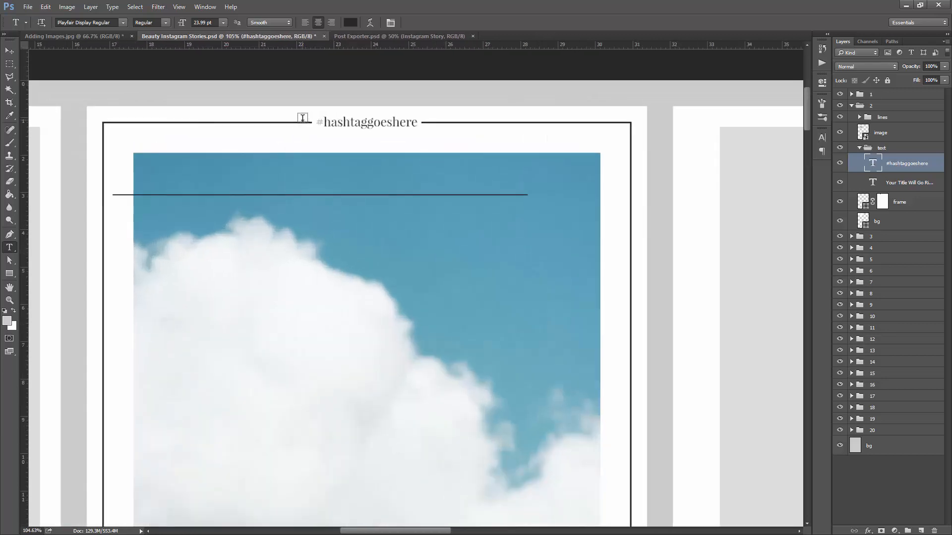
{"action": "left_click", "coordinate": [376, 127]}
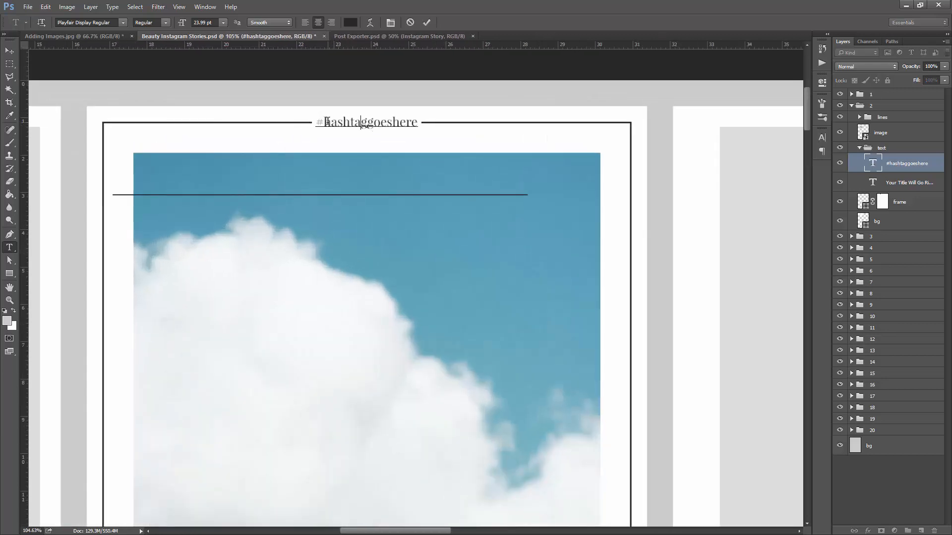
{"action": "scroll", "coordinate": [409, 168], "scroll_direction": "down", "scroll_amount": 5}
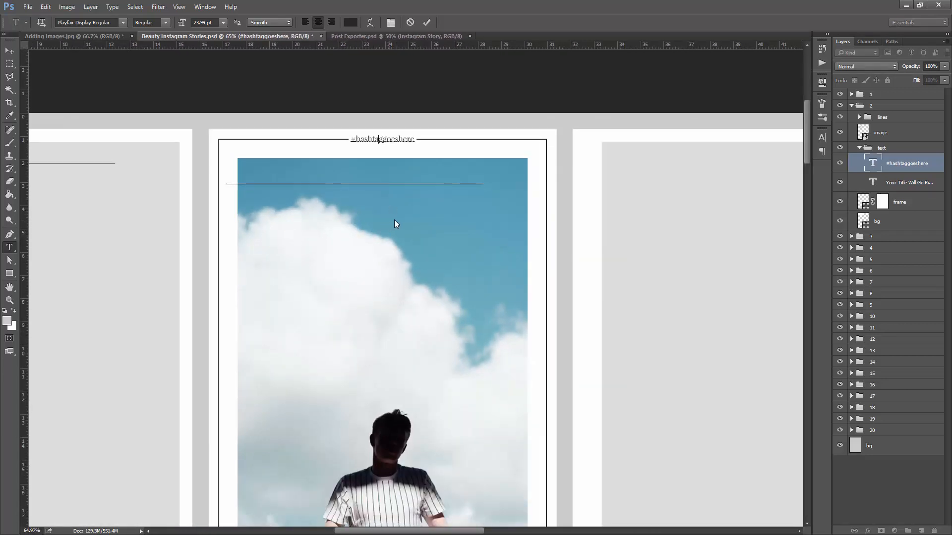
{"action": "key", "text": "ctrl+Return"}
Replace the second story's title with "Where do you want to travel next year?" and "Read more." on a new line.
{"action": "scroll", "coordinate": [386, 188], "scroll_direction": "down", "scroll_amount": 2}
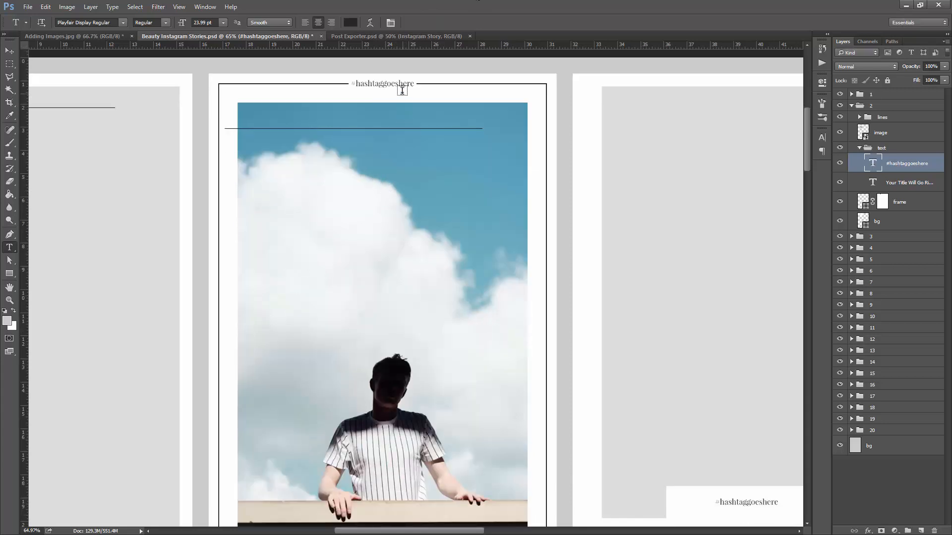
{"action": "scroll", "coordinate": [390, 154], "scroll_direction": "down", "scroll_amount": 2}
{"action": "scroll", "coordinate": [391, 170], "scroll_direction": "down", "scroll_amount": 2}
{"action": "scroll", "coordinate": [391, 170], "scroll_direction": "down", "scroll_amount": 1}
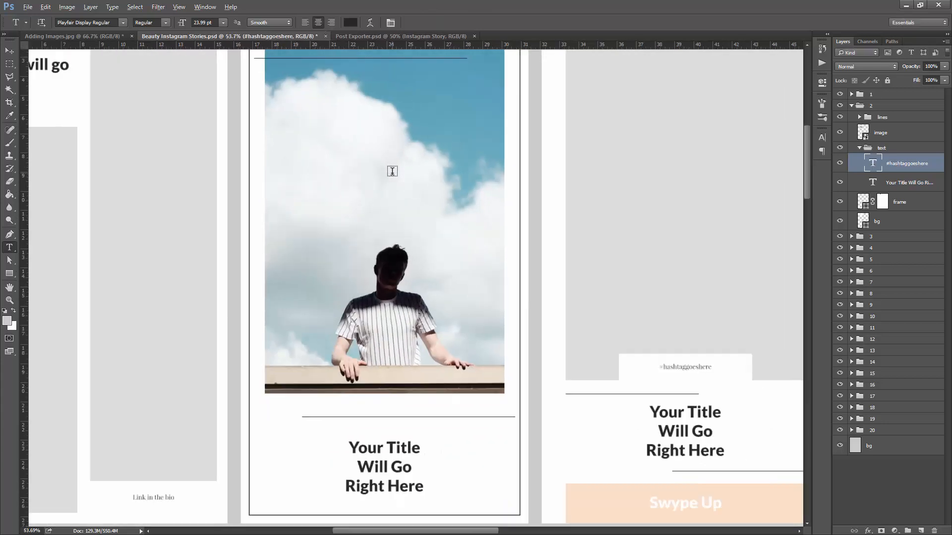
{"action": "left_click", "coordinate": [421, 442]}
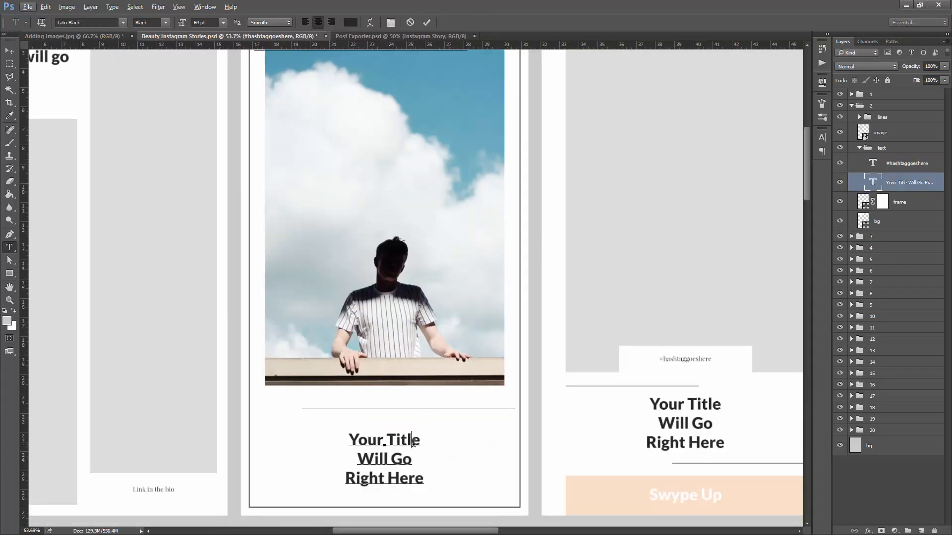
{"action": "key", "text": "ctrl+a"}
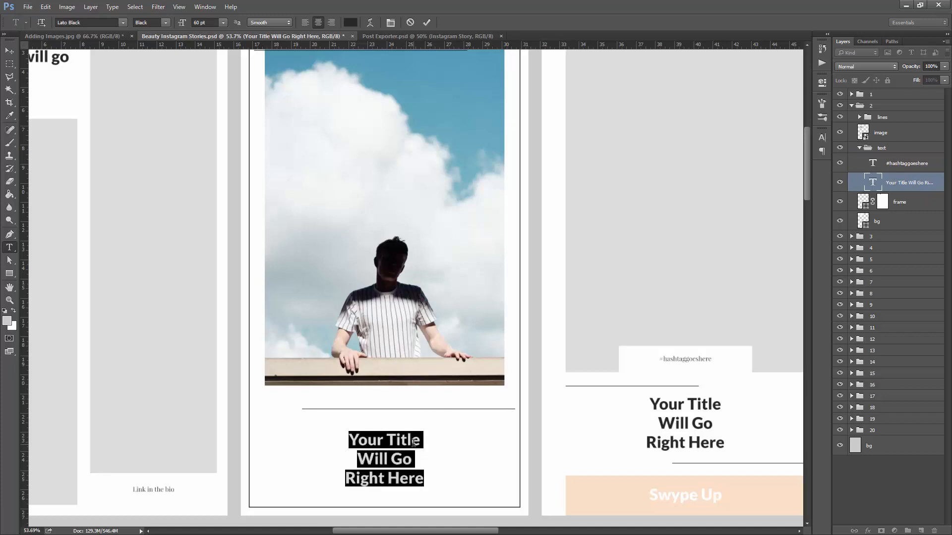
{"action": "type", "text": "Where "}
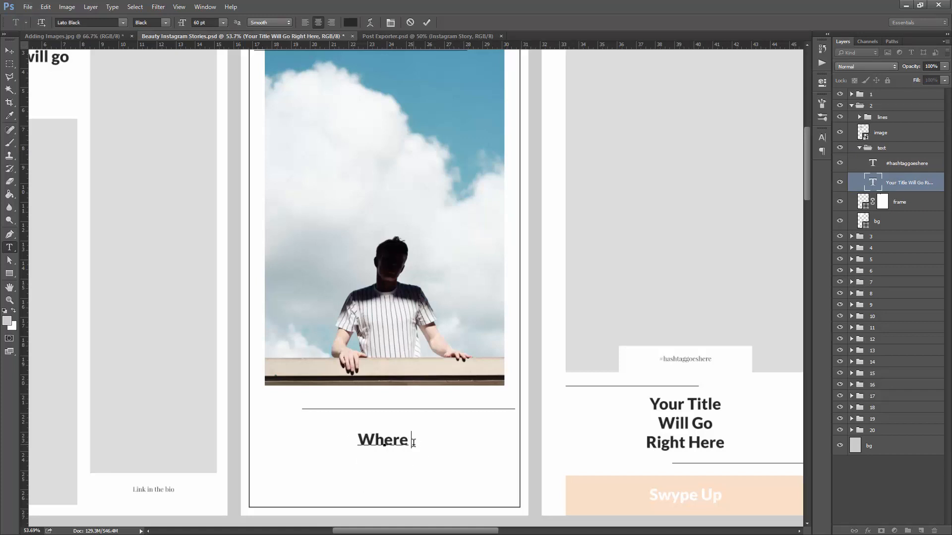
{"action": "type", "text": "do you want"}
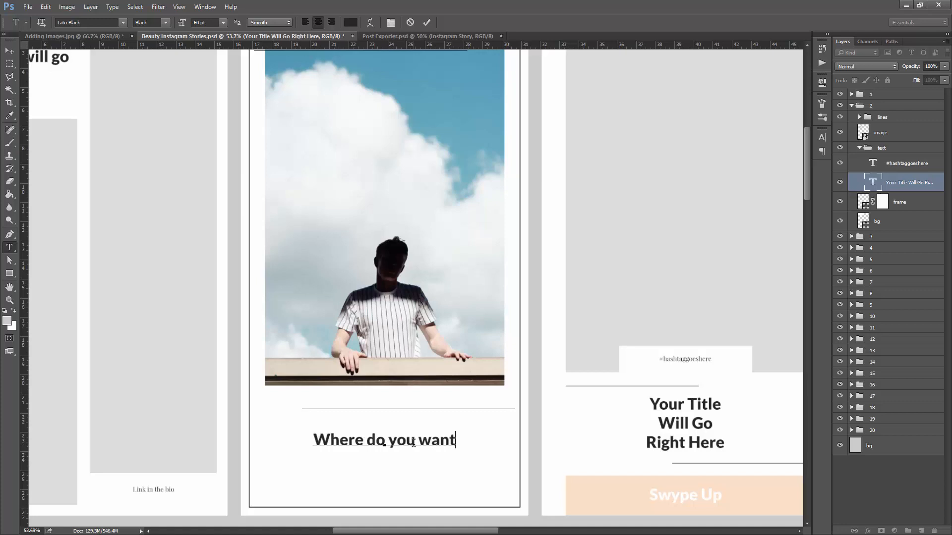
{"action": "type", "text": " to travel"}
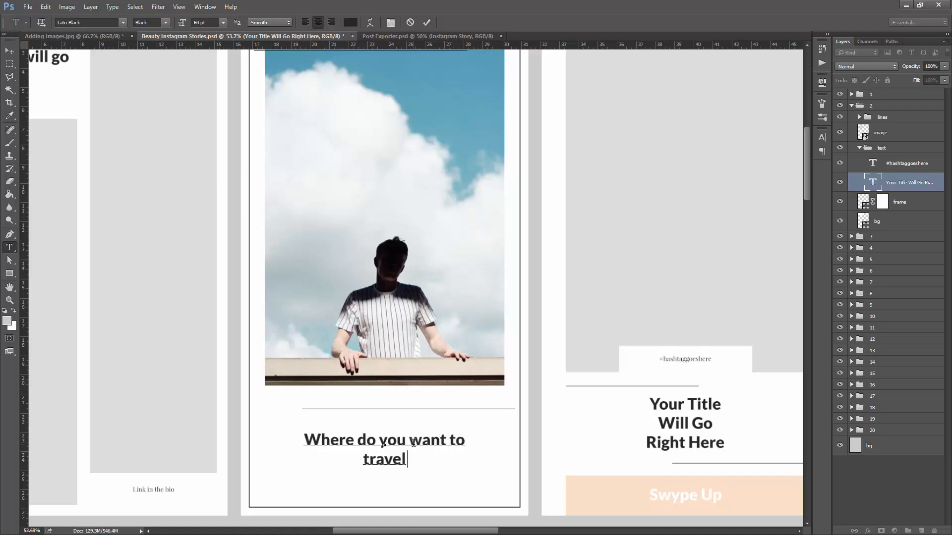
{"action": "type", "text": " next year?"}
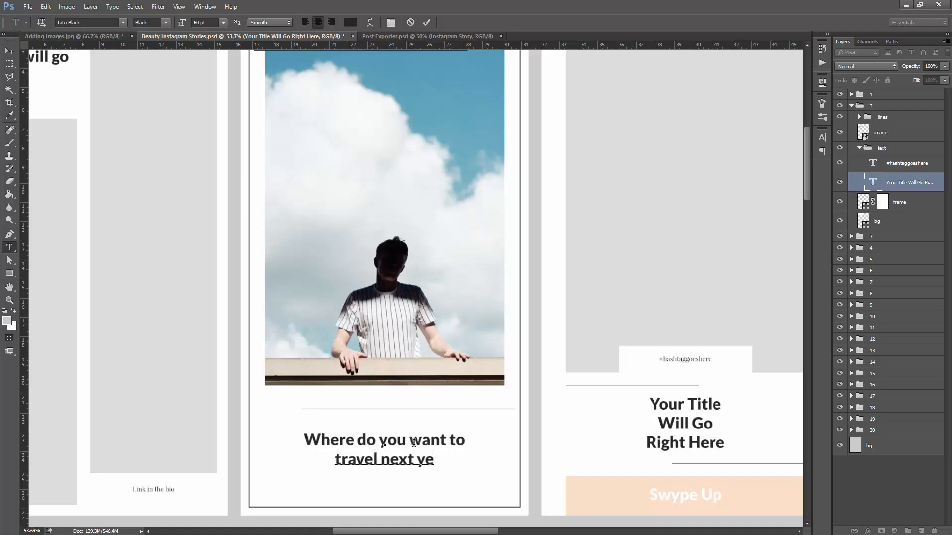
{"action": "key", "text": "Return"}
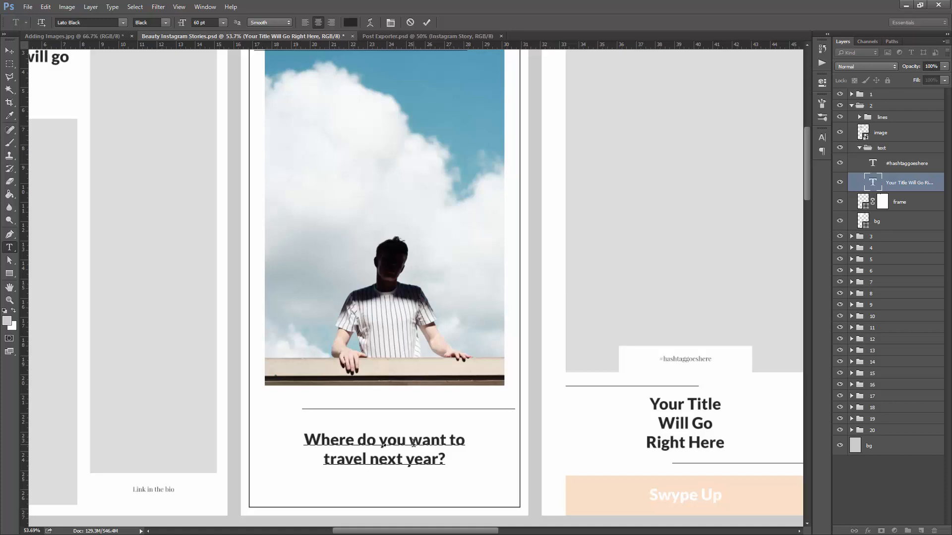
{"action": "type", "text": "Read more"}
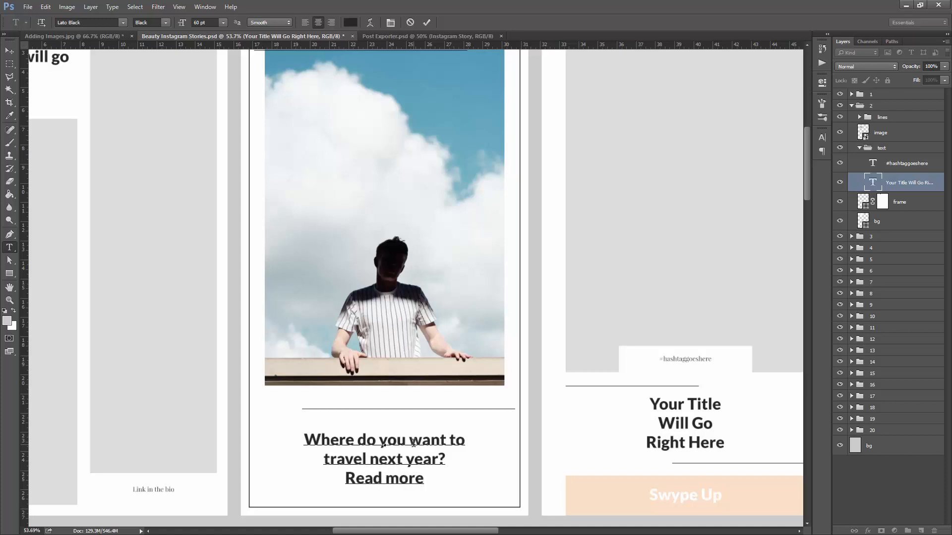
{"action": "type", "text": "."}
{"action": "key", "text": "ctrl+Return"}
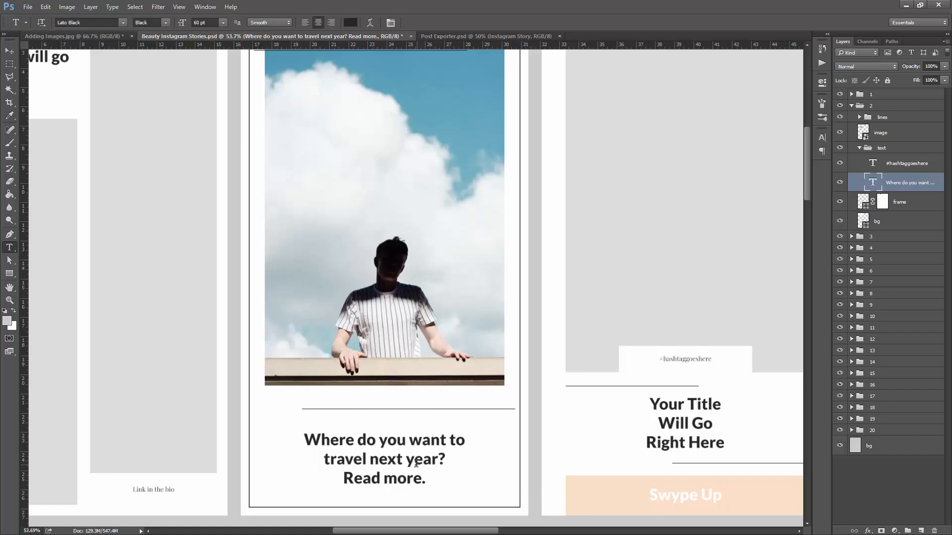
Try the Gineva Regular font on the second story's title and undo the font change.
{"action": "left_click", "coordinate": [383, 446]}
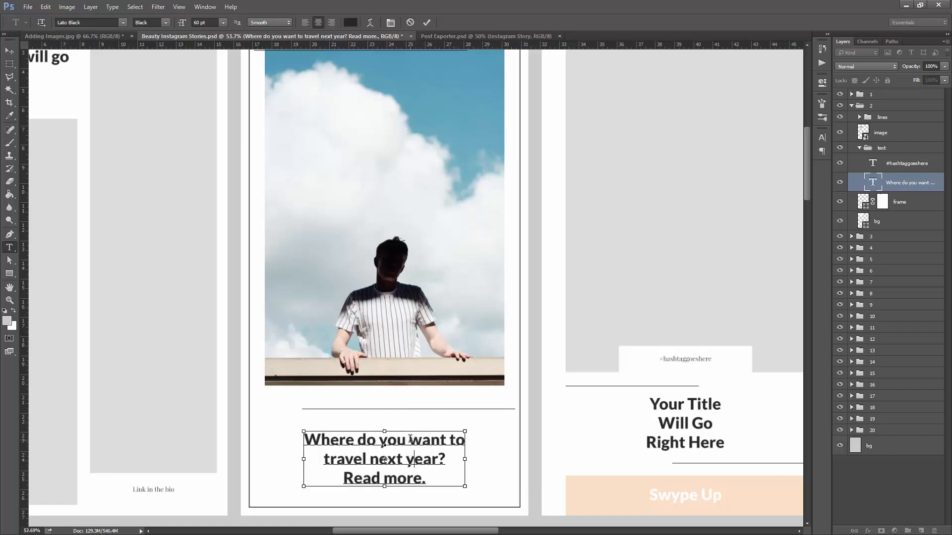
{"action": "key", "text": "ctrl+a"}
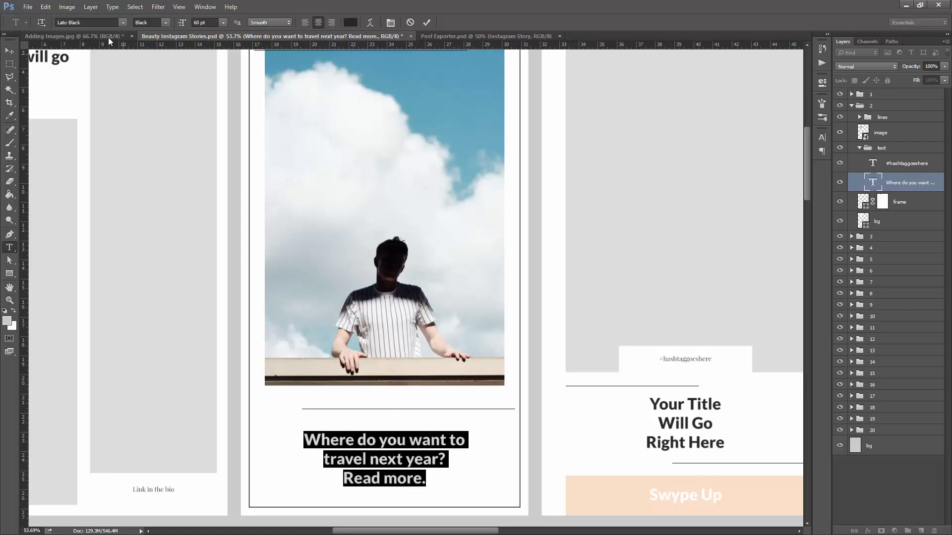
{"action": "left_click", "coordinate": [105, 23]}
{"action": "left_click", "coordinate": [124, 23]}
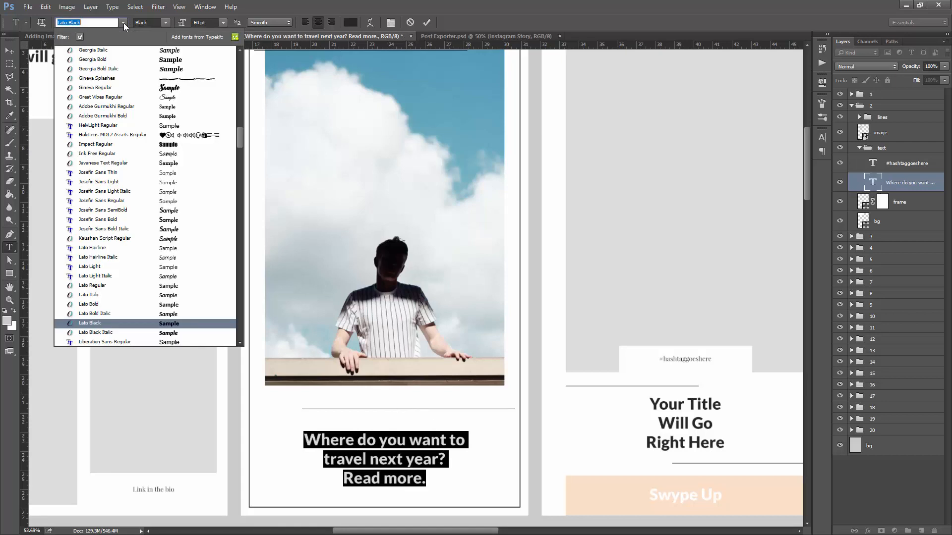
{"action": "left_click", "coordinate": [152, 89]}
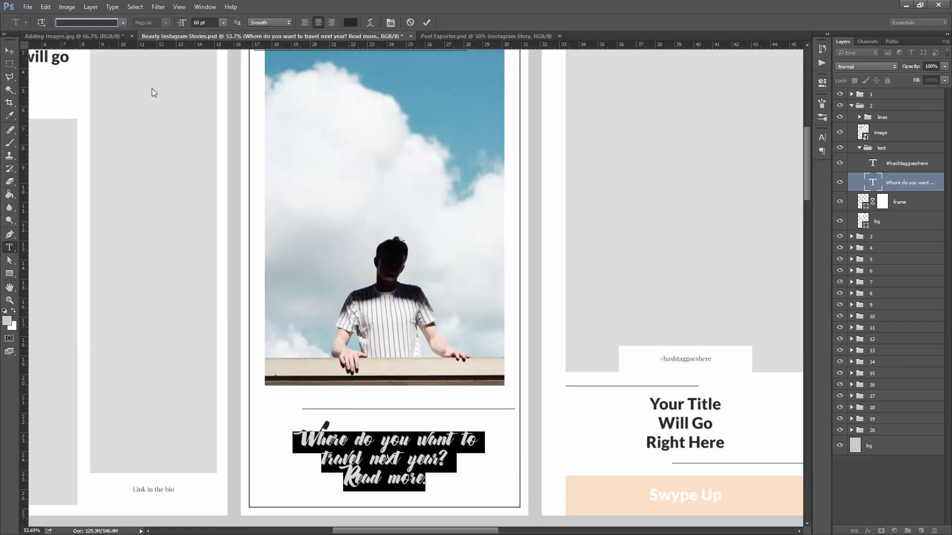
{"action": "left_click", "coordinate": [426, 22]}
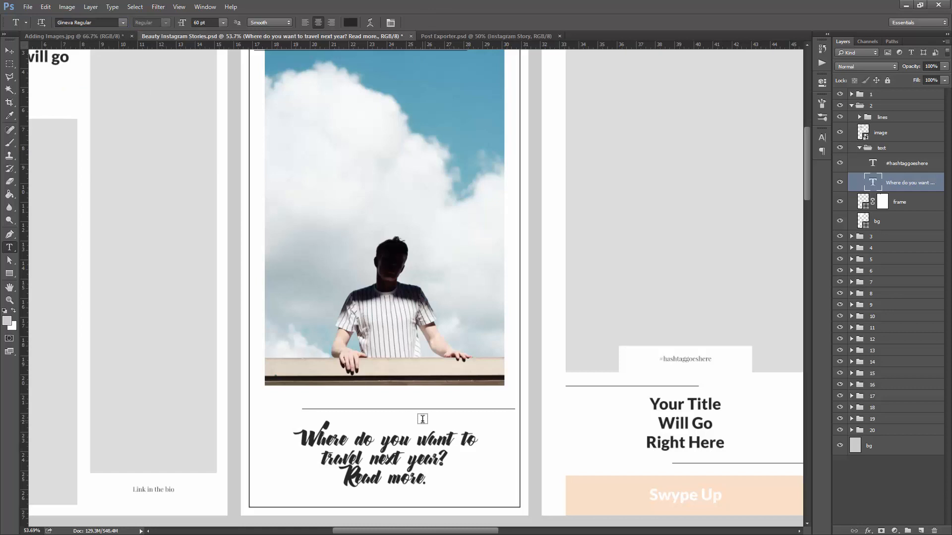
{"action": "key", "text": "ctrl+z"}
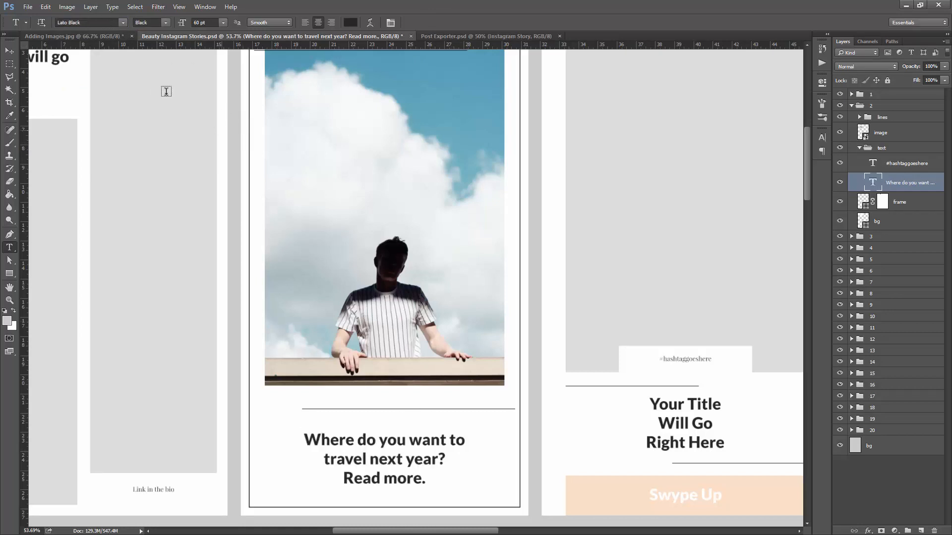
Set the font of the second story's title to Playfair Display in the Black Italic style.
{"action": "left_click", "coordinate": [379, 453]}
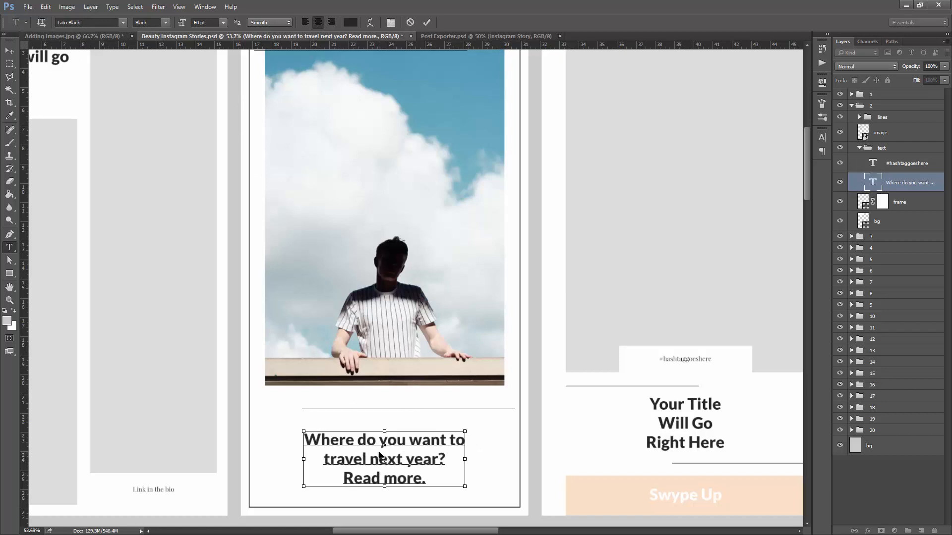
{"action": "key", "text": "ctrl+a"}
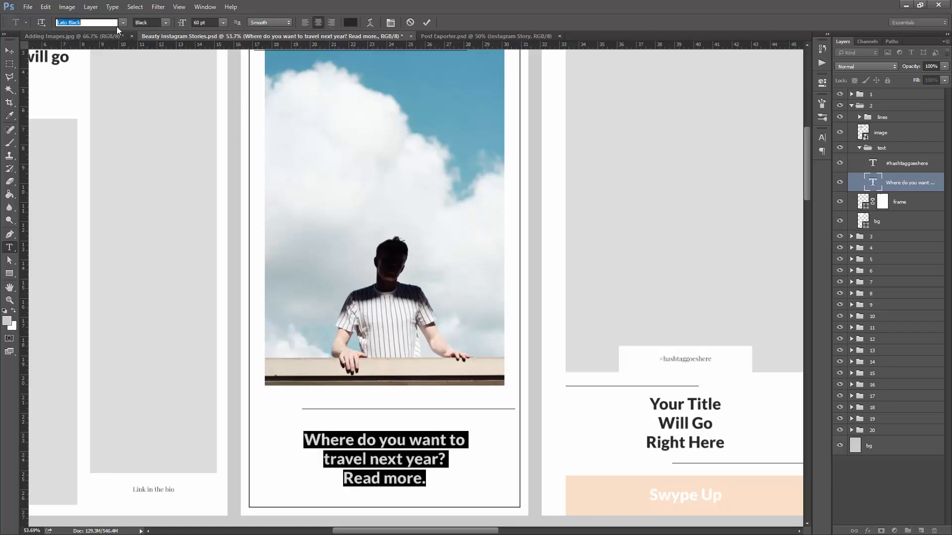
{"action": "key", "text": "BackSpace"}
{"action": "type", "text": "p"}
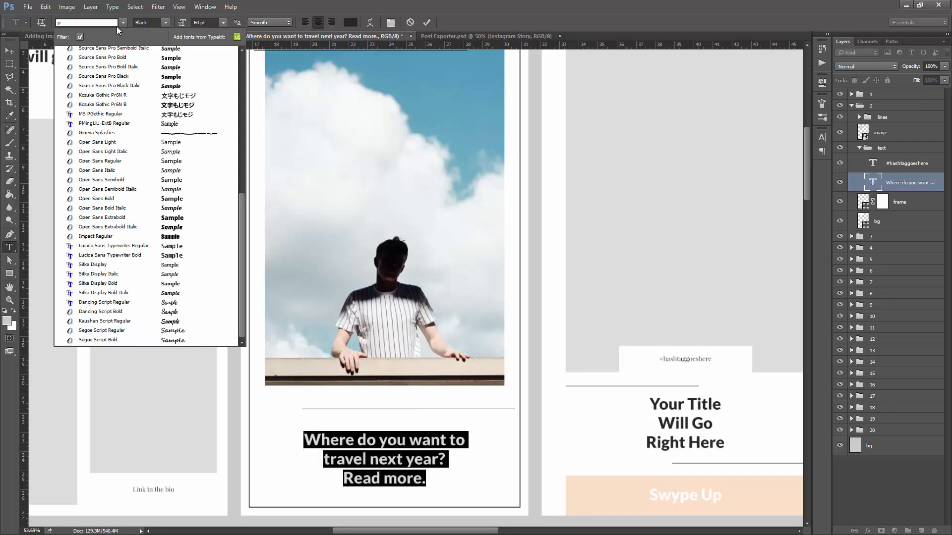
{"action": "type", "text": "la"}
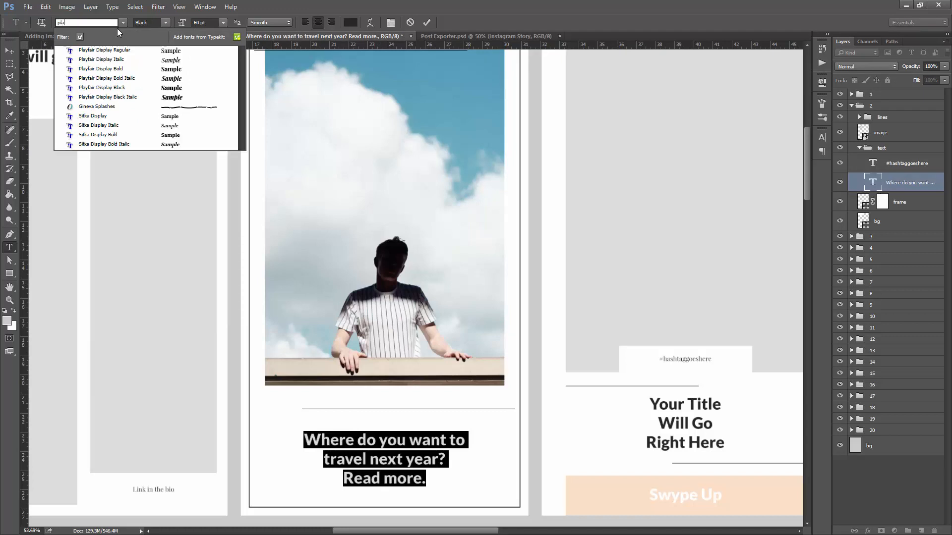
{"action": "left_click", "coordinate": [124, 50]}
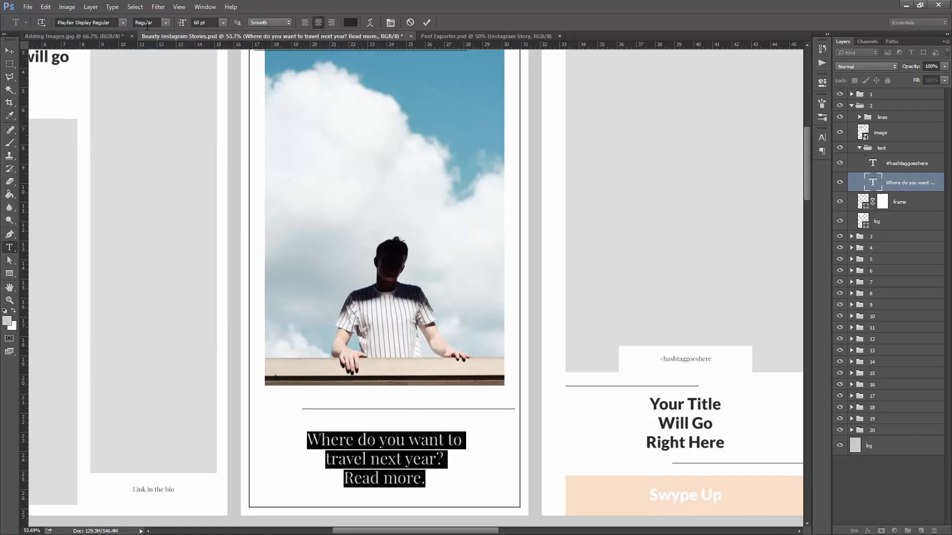
{"action": "left_click", "coordinate": [165, 22]}
{"action": "left_click", "coordinate": [160, 73]}
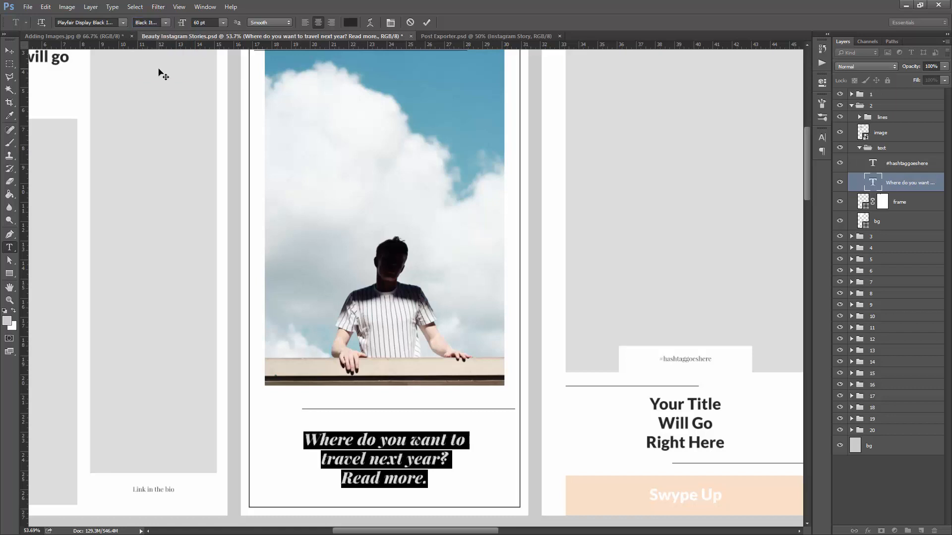
{"action": "left_click", "coordinate": [429, 23]}
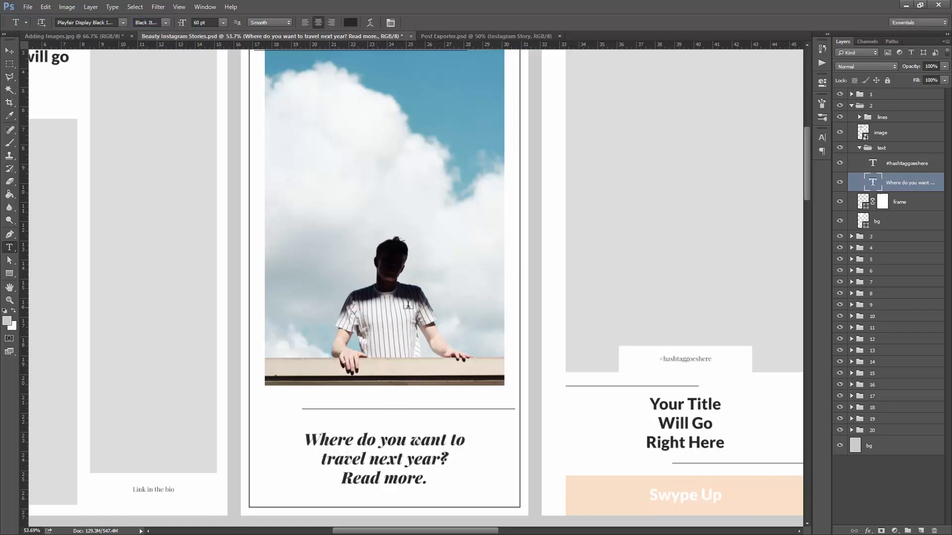
Recolour the second story's title with the blue #4ea2bc sampled from the sky in the photo.
{"action": "scroll", "coordinate": [408, 304], "scroll_direction": "down", "scroll_amount": 1}
{"action": "scroll", "coordinate": [408, 304], "scroll_direction": "down", "scroll_amount": 1}
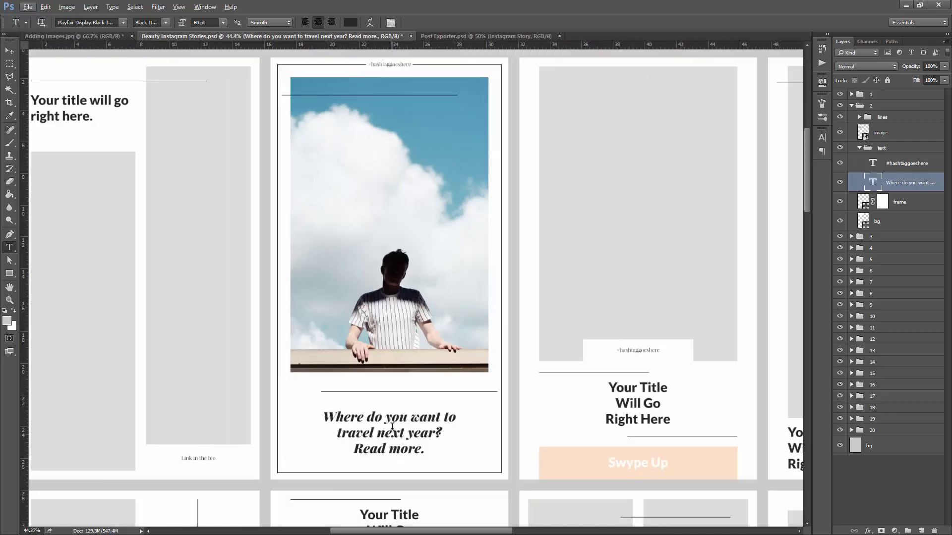
{"action": "left_click", "coordinate": [394, 428]}
{"action": "key", "text": "ctrl+a"}
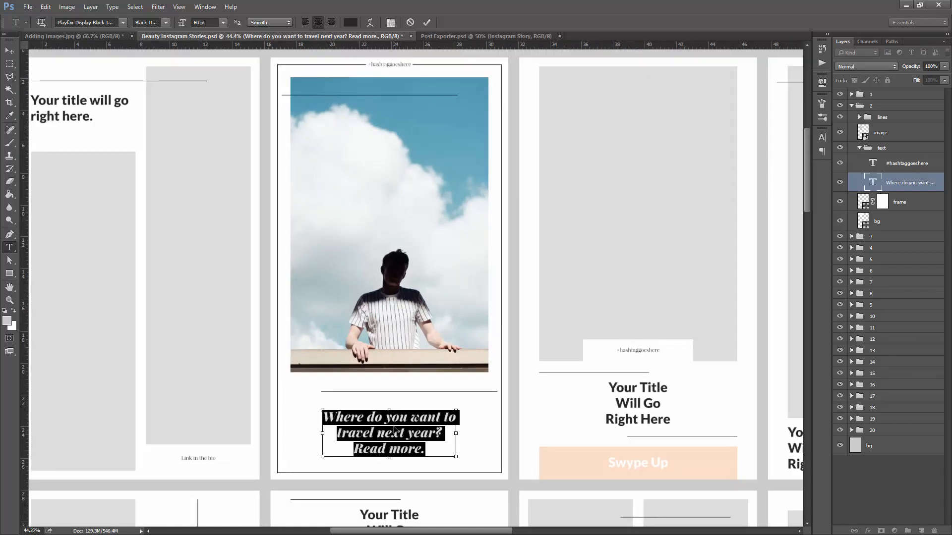
{"action": "left_click", "coordinate": [351, 23]}
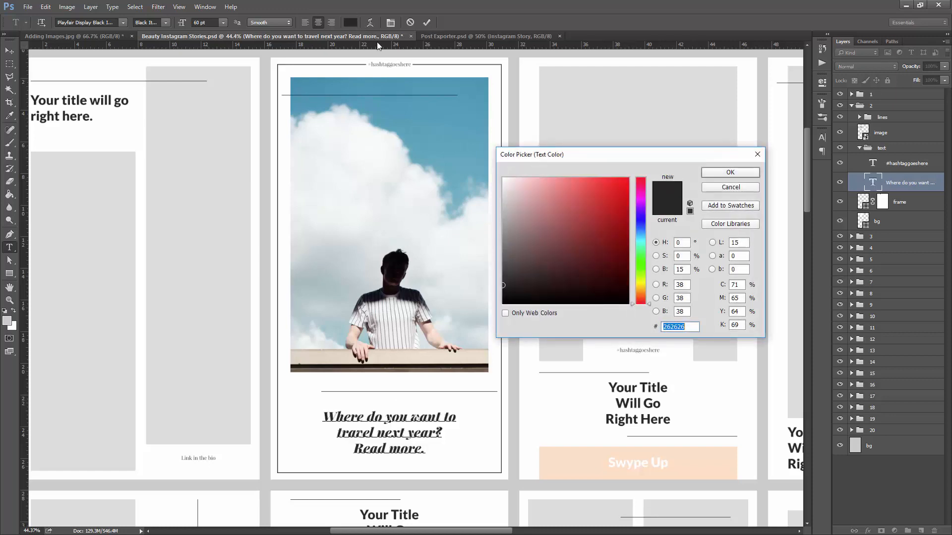
{"action": "left_click", "coordinate": [424, 123]}
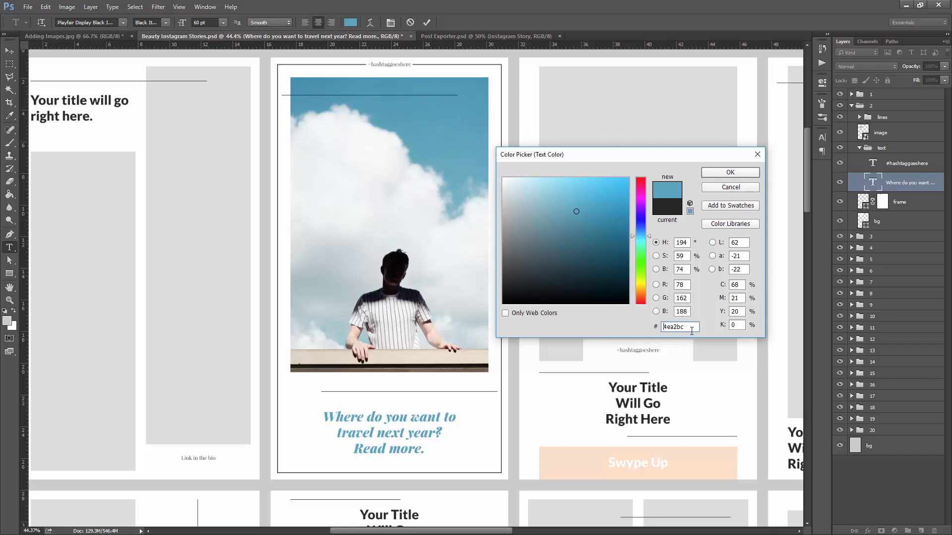
{"action": "left_click_drag", "start_coordinate": [693, 327], "coordinate": [638, 327]}
{"action": "left_click", "coordinate": [739, 171]}
{"action": "left_click", "coordinate": [426, 22]}
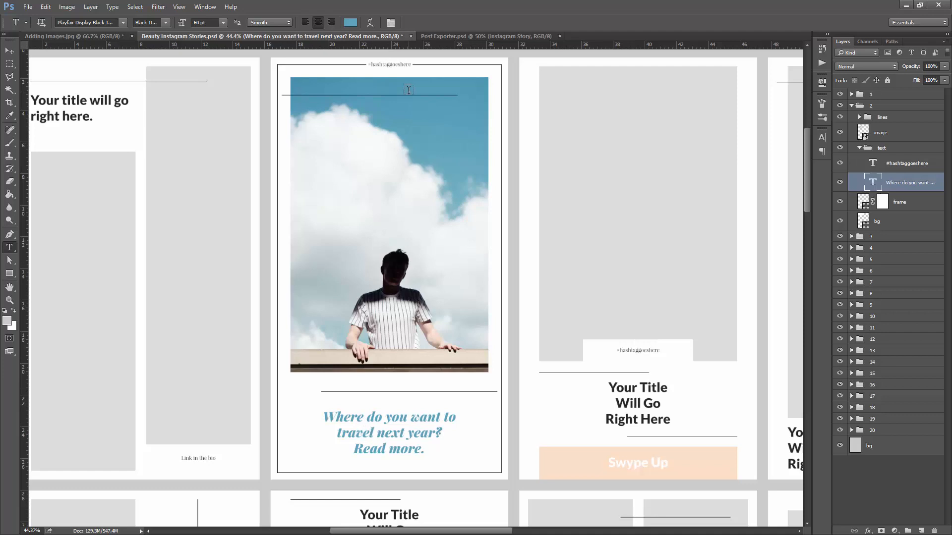
Change the #hashtaggoeshere text above the second story's photo to #traveltips.
{"action": "scroll", "coordinate": [405, 55], "scroll_direction": "up", "scroll_amount": 5}
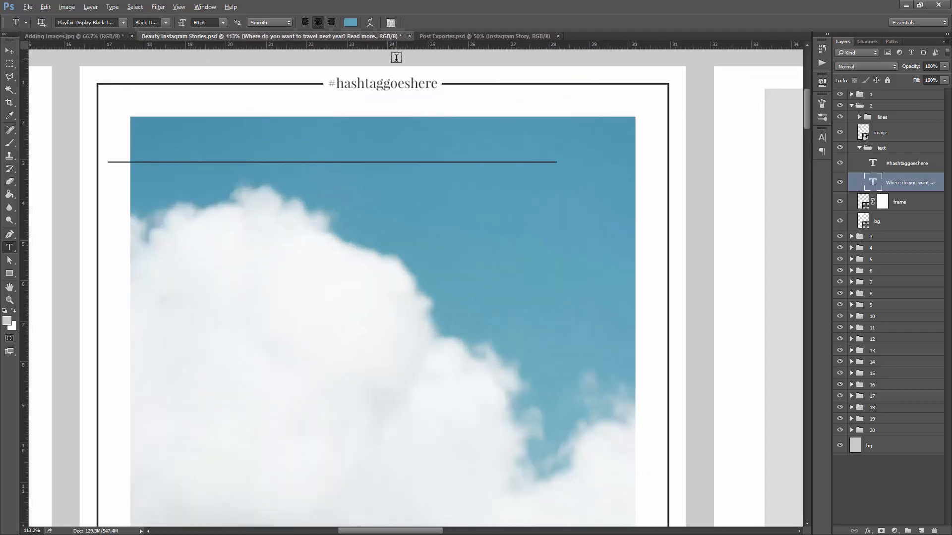
{"action": "left_click_drag", "start_coordinate": [334, 87], "coordinate": [442, 89]}
{"action": "type", "text": "travel"}
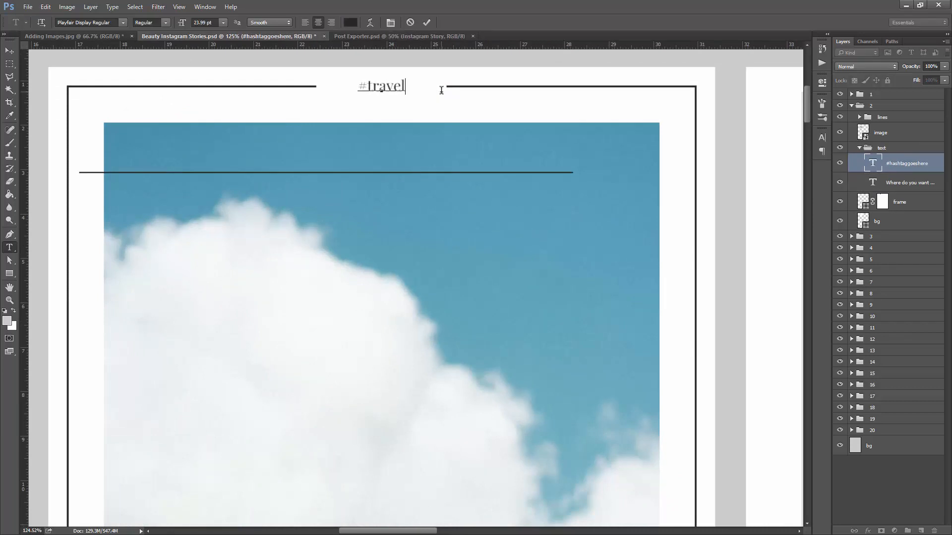
{"action": "type", "text": "new"}
{"action": "key", "text": "BackSpace"}
{"action": "key", "text": "BackSpace"}
{"action": "key", "text": "BackSpace"}
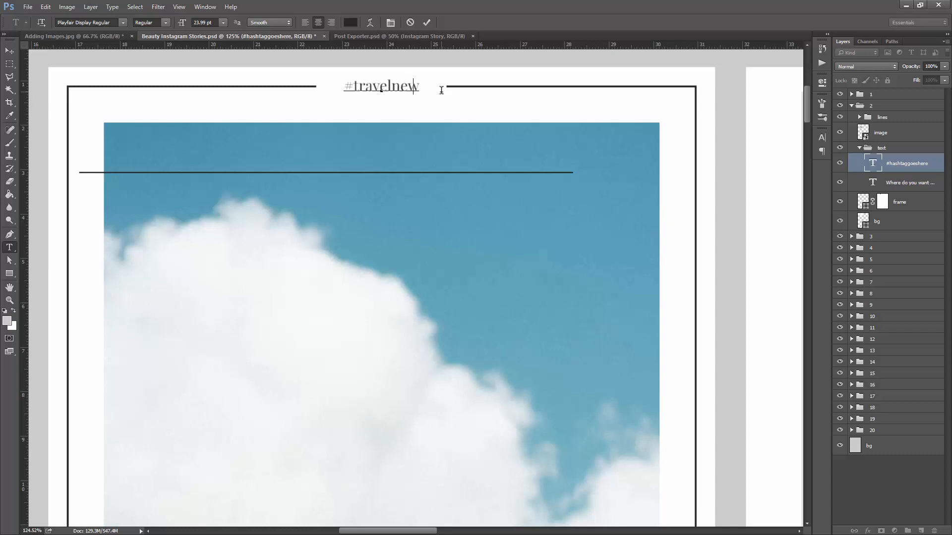
{"action": "type", "text": "tips"}
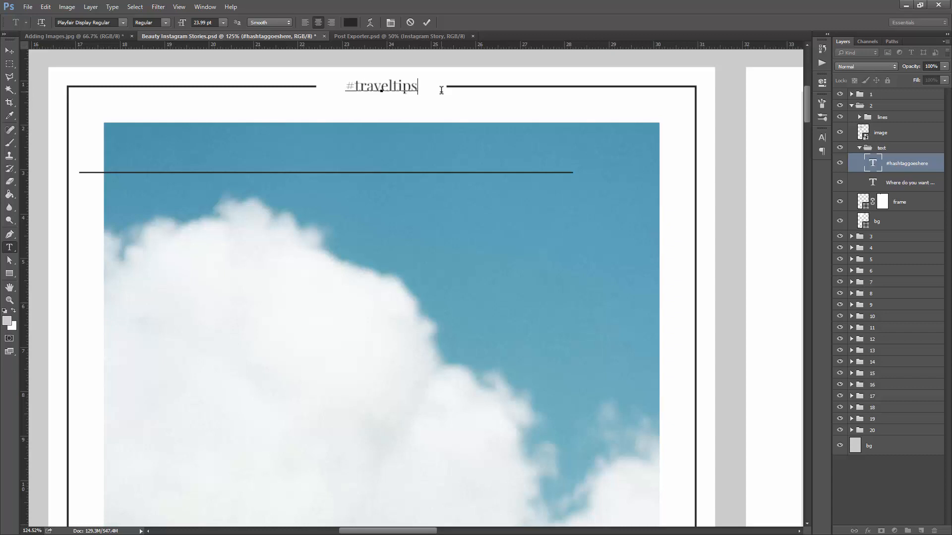
{"action": "key", "text": "ctrl+Return"}
Load the outline of the second story's bg layer as a selection for aligning #traveltips, and clear the selection.
{"action": "scroll", "coordinate": [399, 111], "scroll_direction": "down", "scroll_amount": 3}
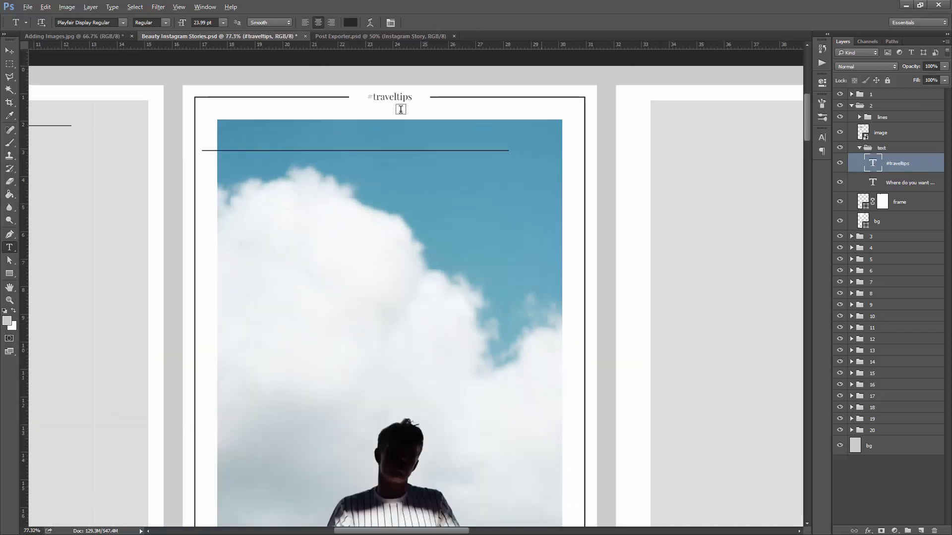
{"action": "scroll", "coordinate": [401, 109], "scroll_direction": "down", "scroll_amount": 1}
{"action": "scroll", "coordinate": [395, 119], "scroll_direction": "down", "scroll_amount": 2}
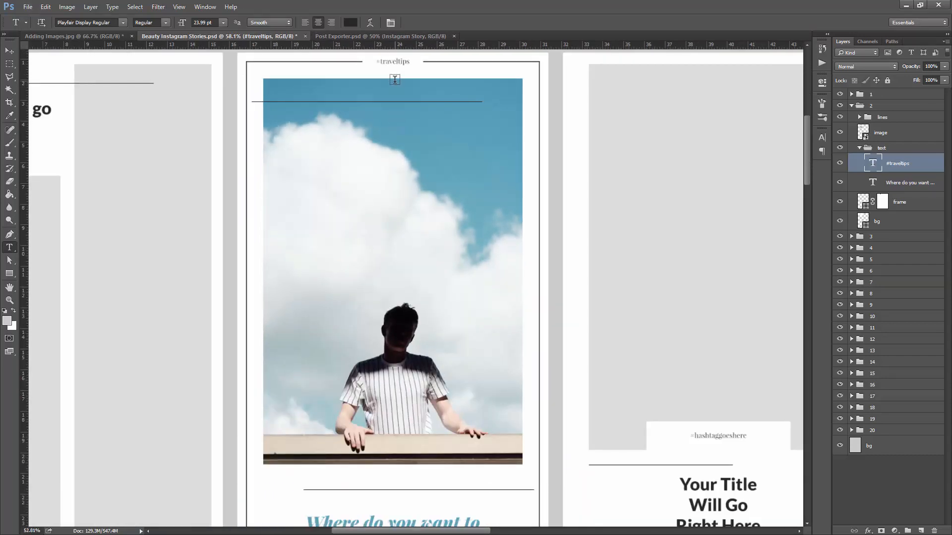
{"action": "scroll", "coordinate": [396, 80], "scroll_direction": "down", "scroll_amount": 1}
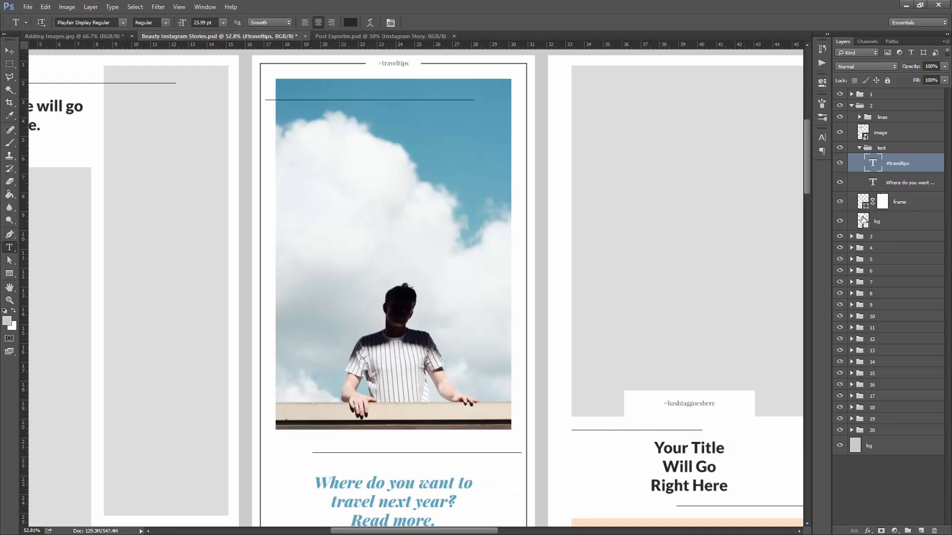
{"action": "left_click", "coordinate": [863, 220], "text": "ctrl"}
{"action": "key", "text": "v"}
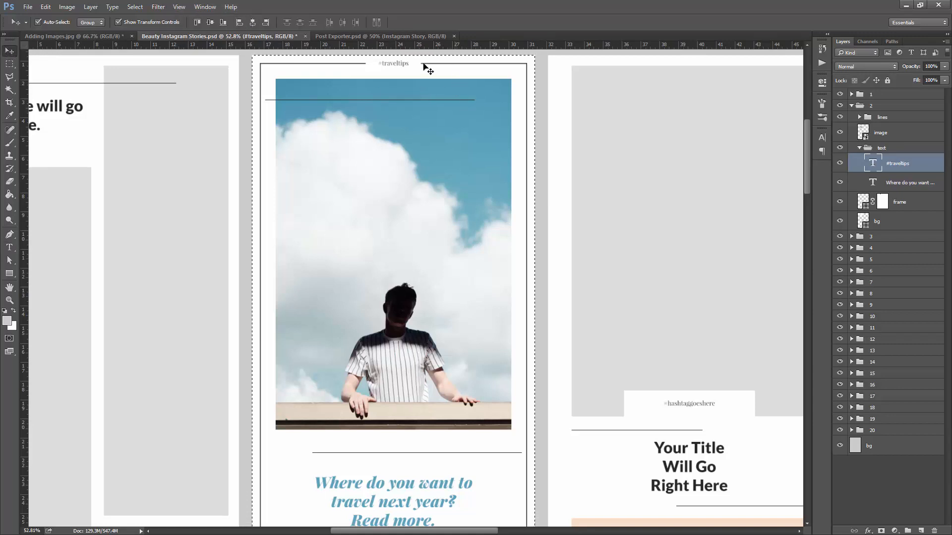
{"action": "key", "text": "ctrl"}
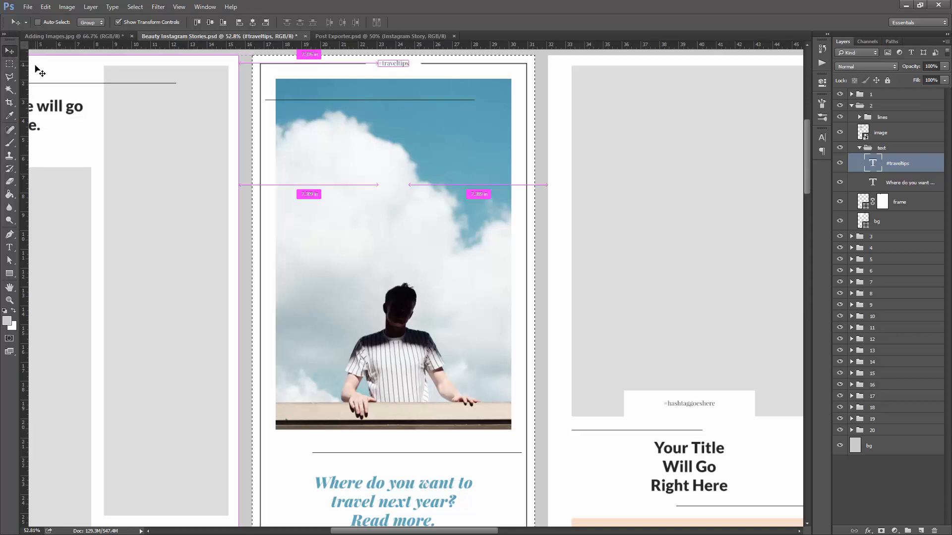
{"action": "scroll", "coordinate": [309, 154], "scroll_direction": "down", "scroll_amount": 1}
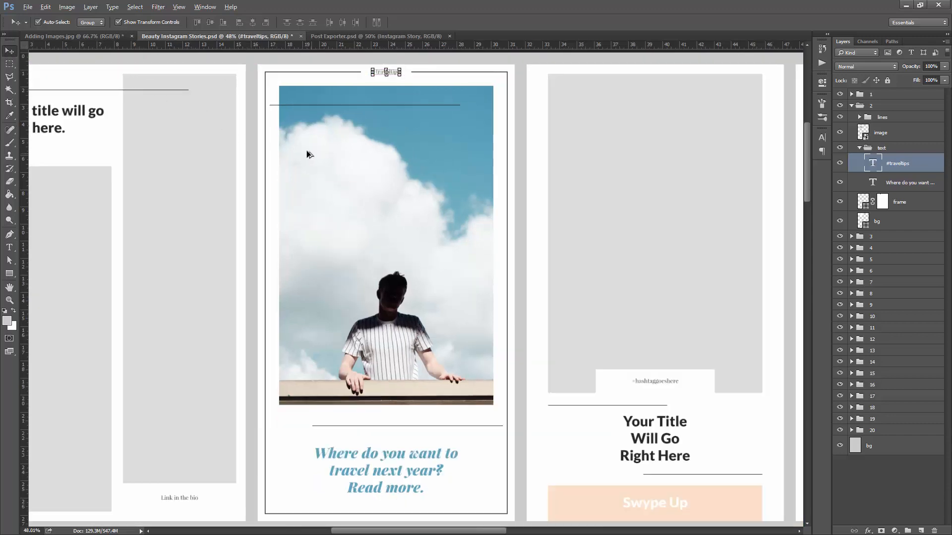
{"action": "left_click", "coordinate": [9, 61]}
{"action": "scroll", "coordinate": [512, 175], "scroll_direction": "down", "scroll_amount": 1}
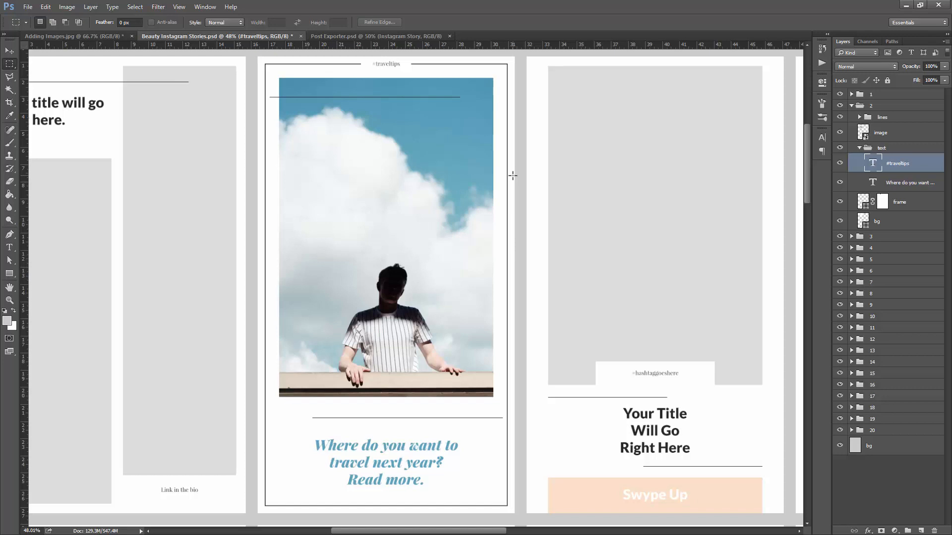